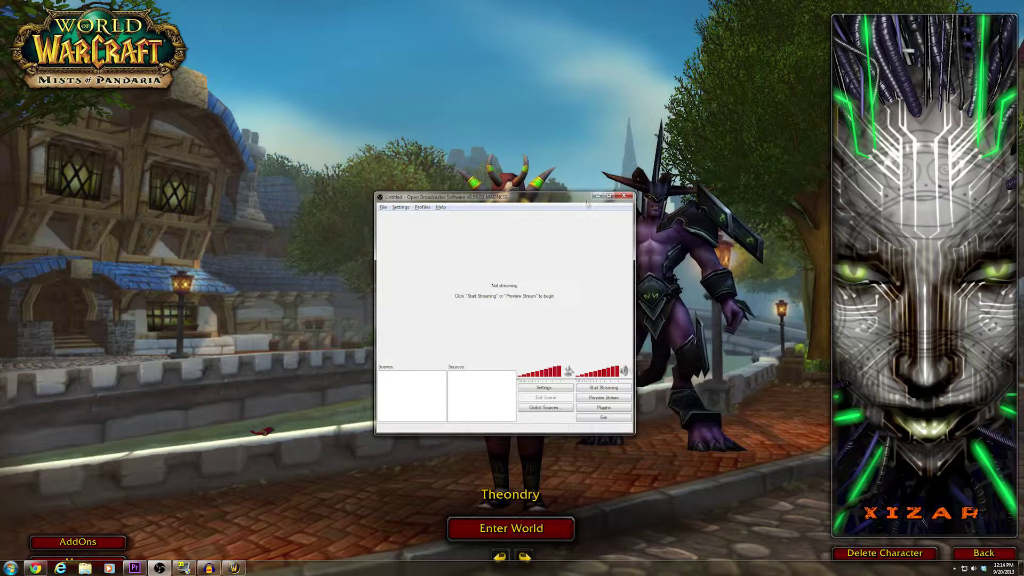
Step: Switch between the game and OBS, leaving the OBS window centred over the game
left_click_drag(577, 200, 333, 136)
key("alt+Tab")
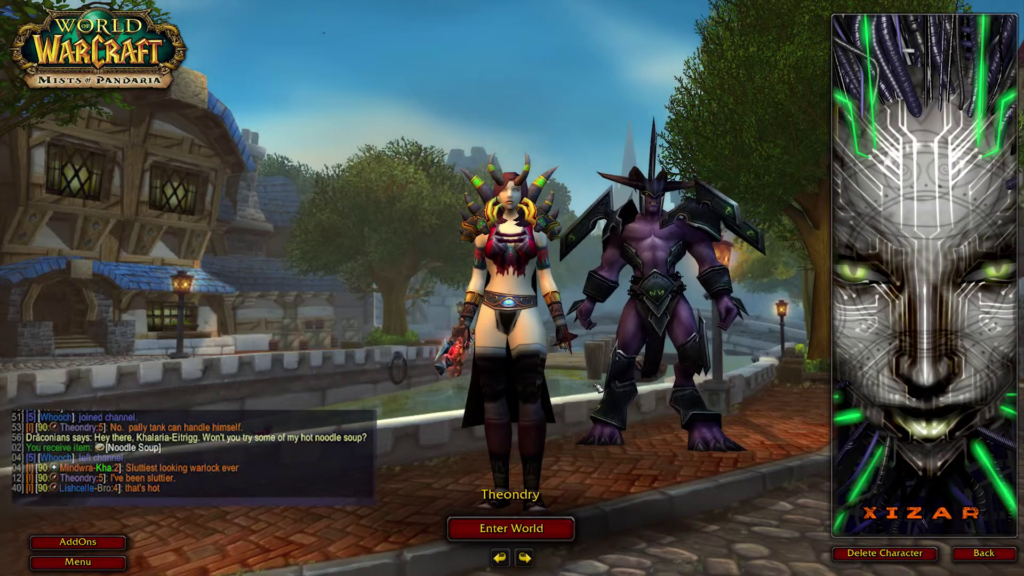
key("alt+Tab")
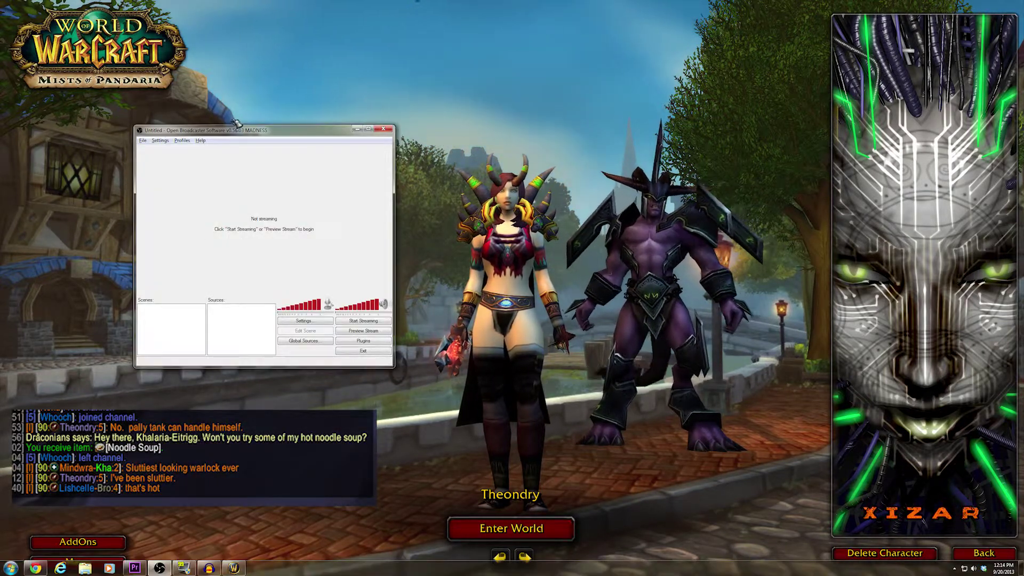
left_click_drag(237, 133, 421, 196)
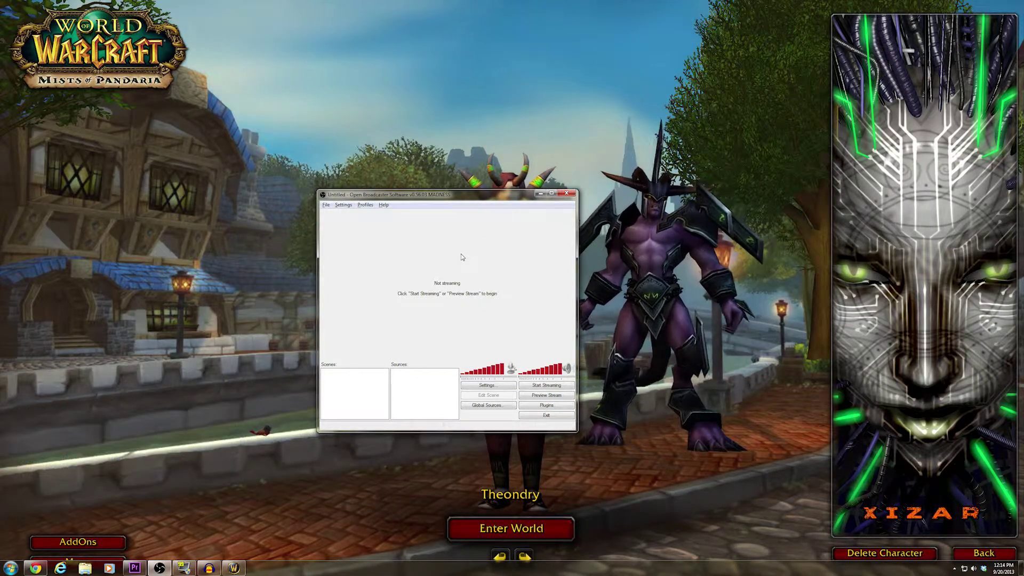
Step: On the Encoding settings page, disable Use CBR and keep quality balance at 10
left_click(345, 205)
left_click(350, 215)
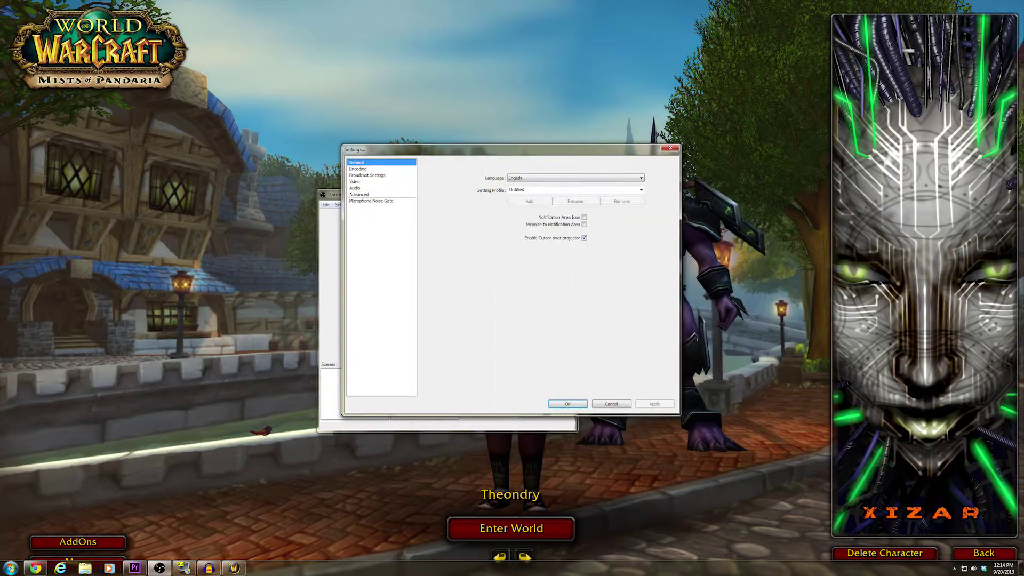
left_click(380, 169)
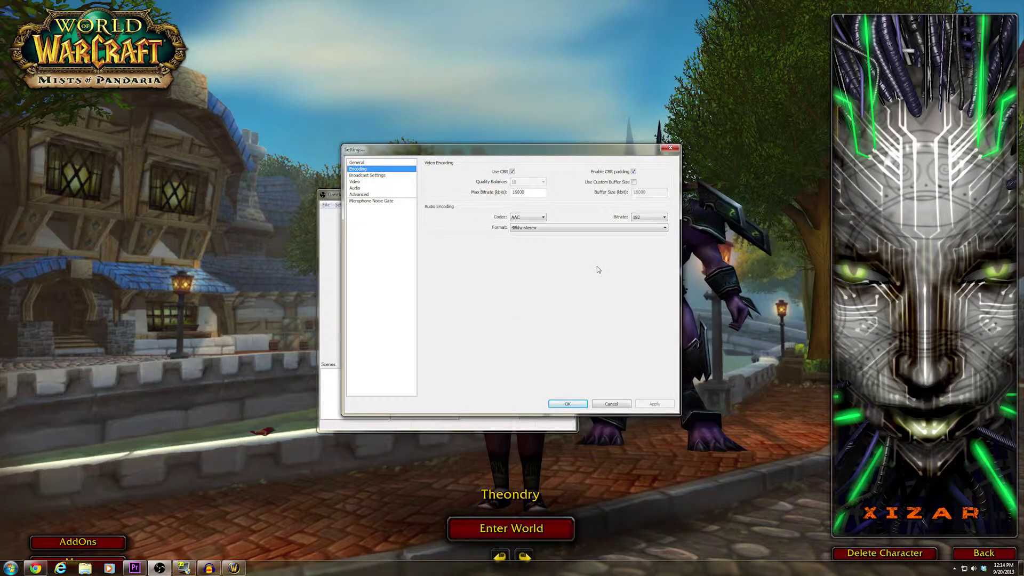
left_click(512, 172)
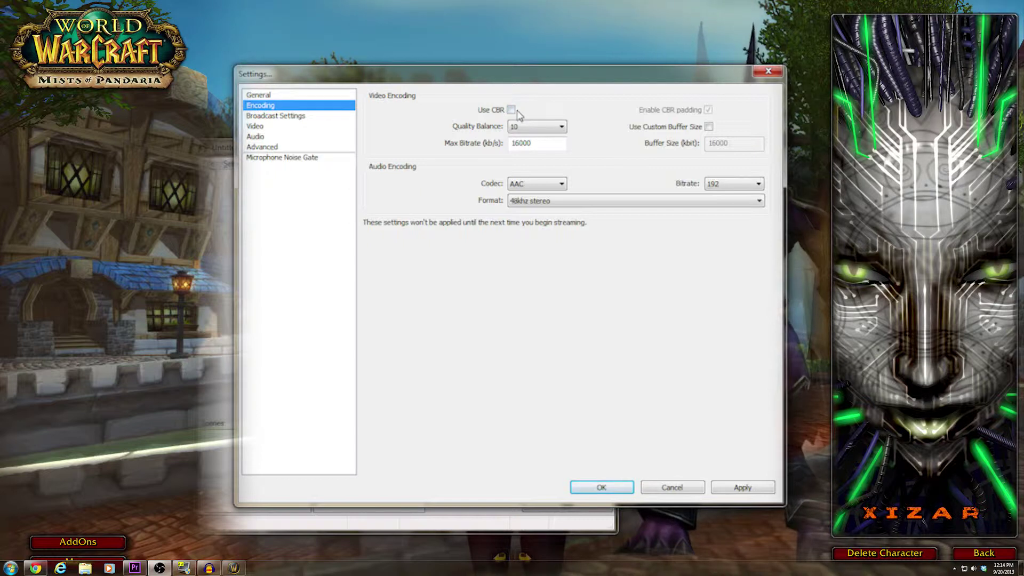
left_click(538, 126)
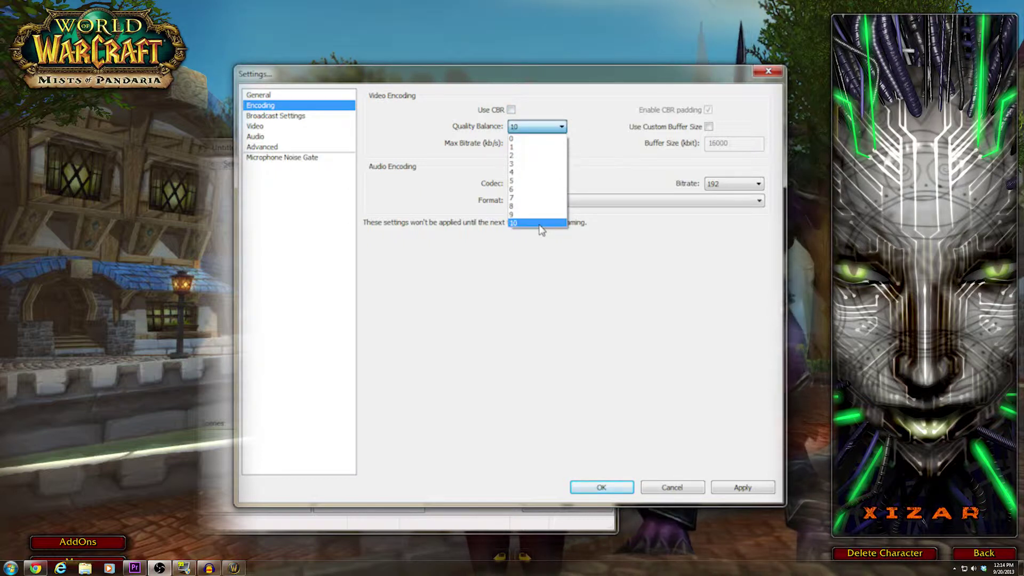
left_click(555, 129)
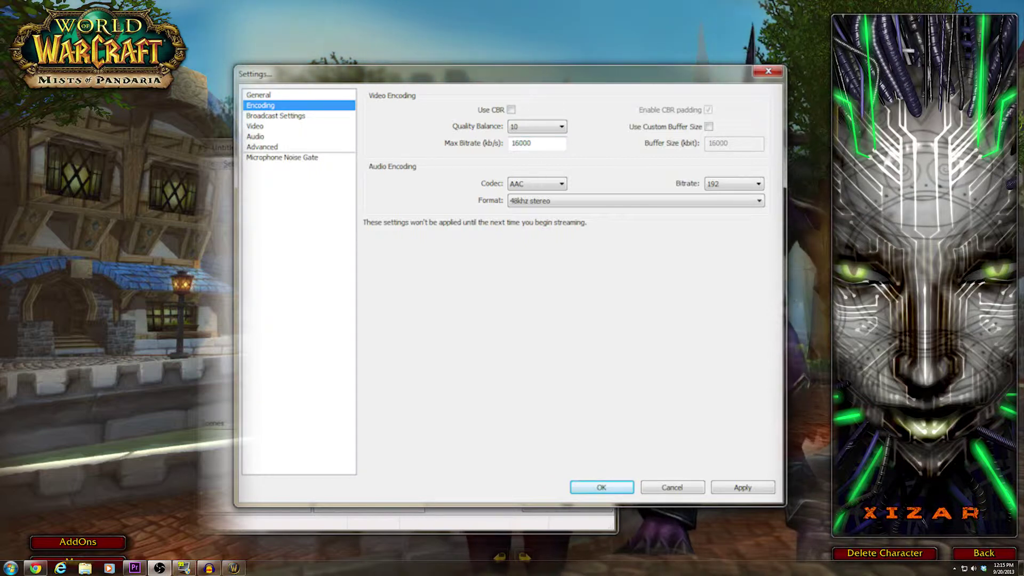
mouse_move(536, 146)
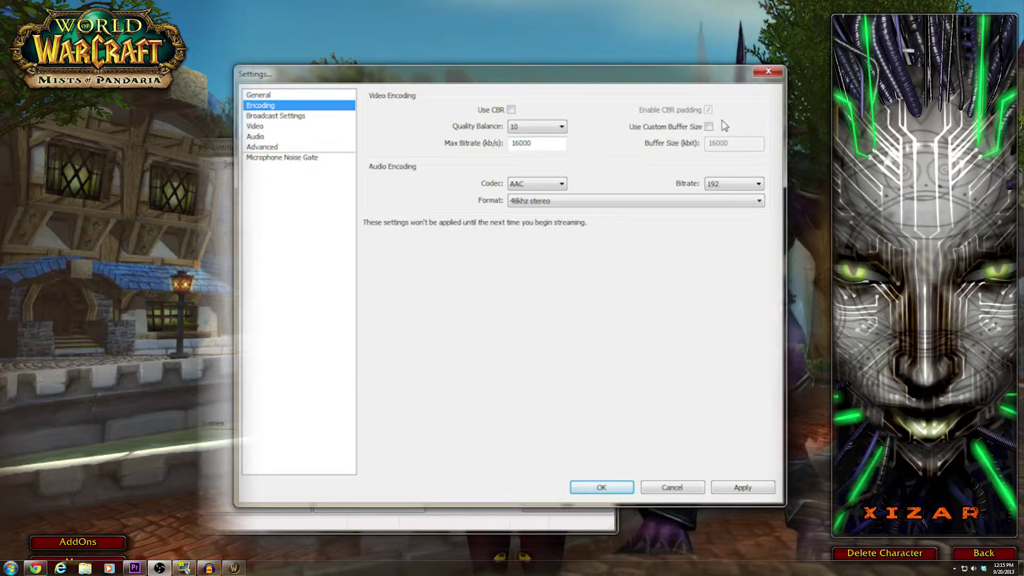
Step: Leave the audio bitrate at 192 and the format at 48khz stereo
left_click(729, 187)
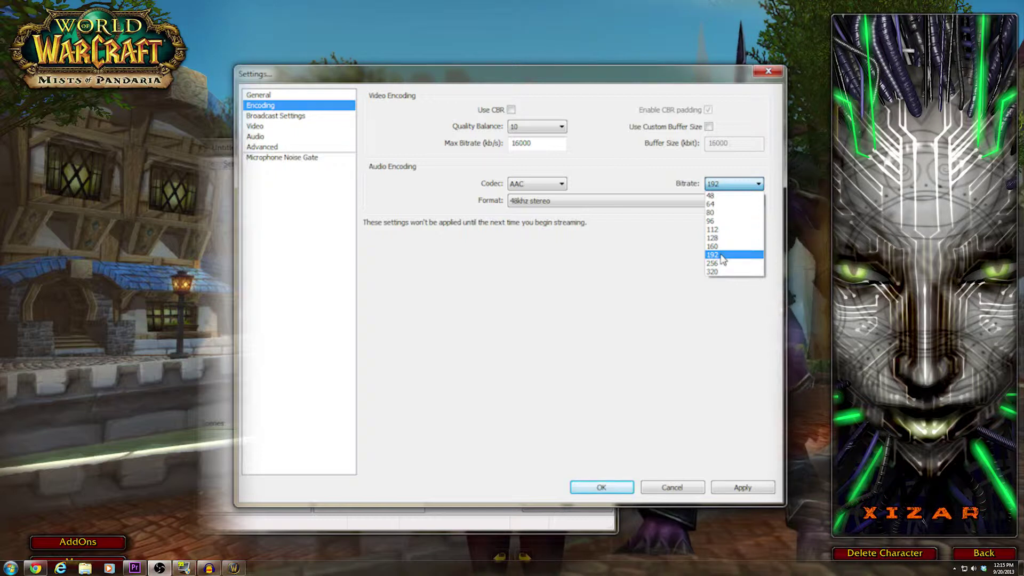
left_click(589, 284)
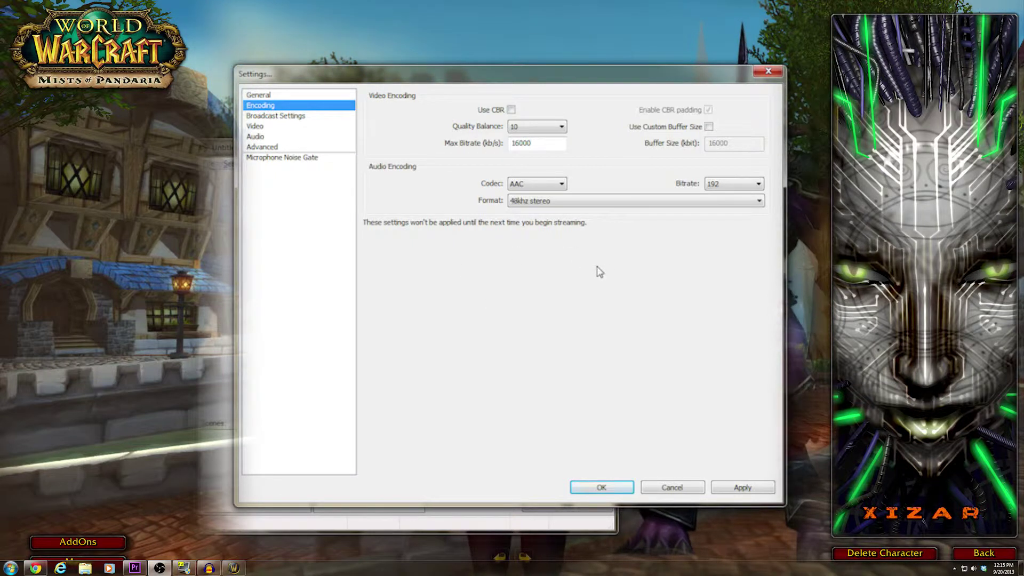
left_click(520, 205)
left_click(543, 212)
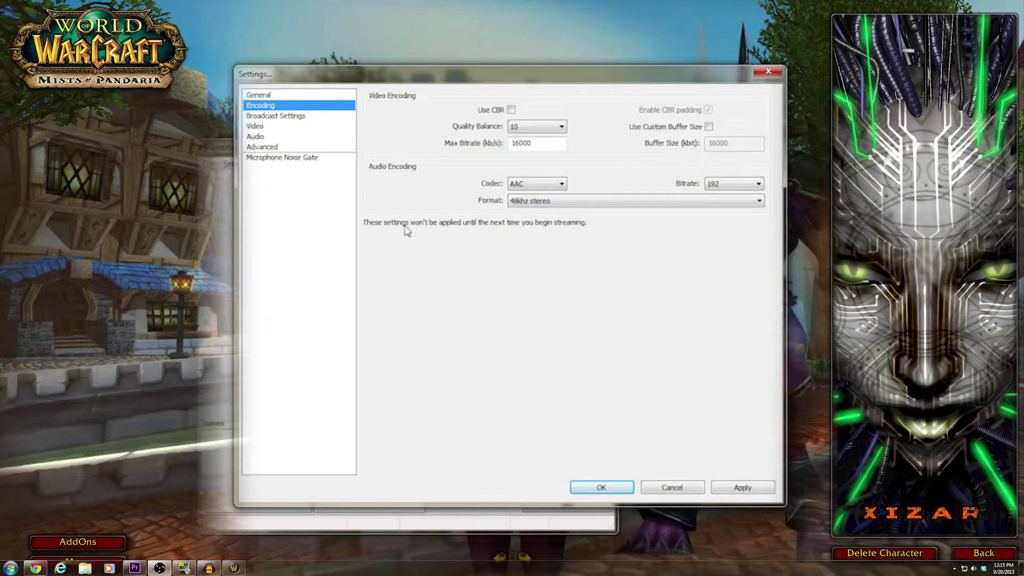
Step: Apply the encoding changes and set broadcast mode to File Output Only, recording to F:\OBS\OBS1.mp4
left_click(318, 118)
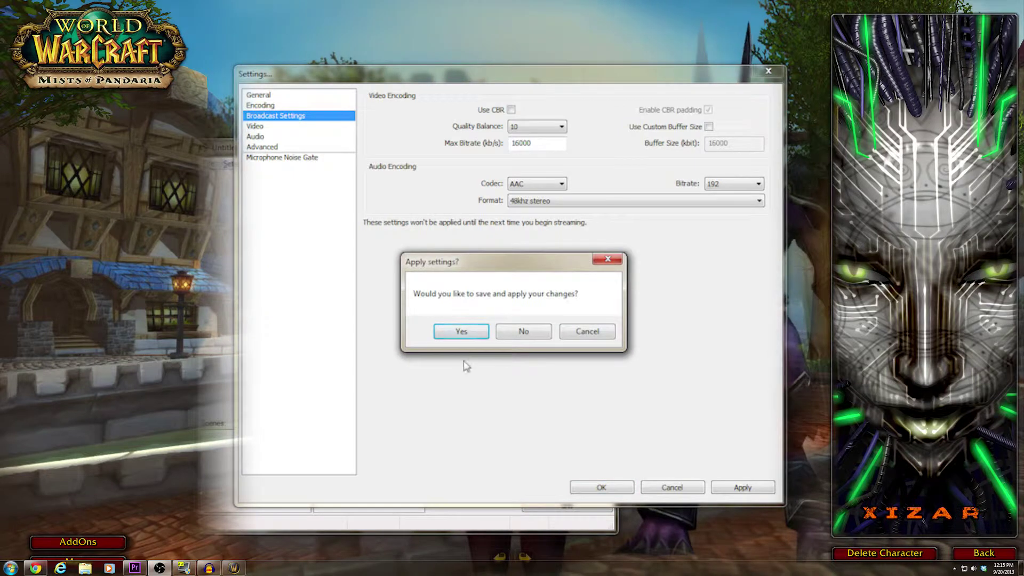
left_click(461, 332)
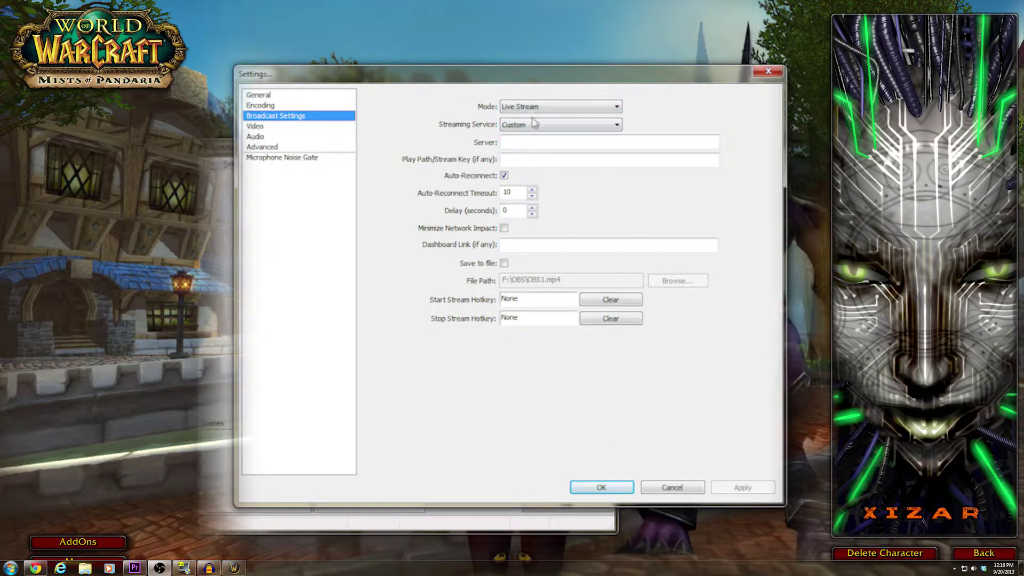
left_click(547, 109)
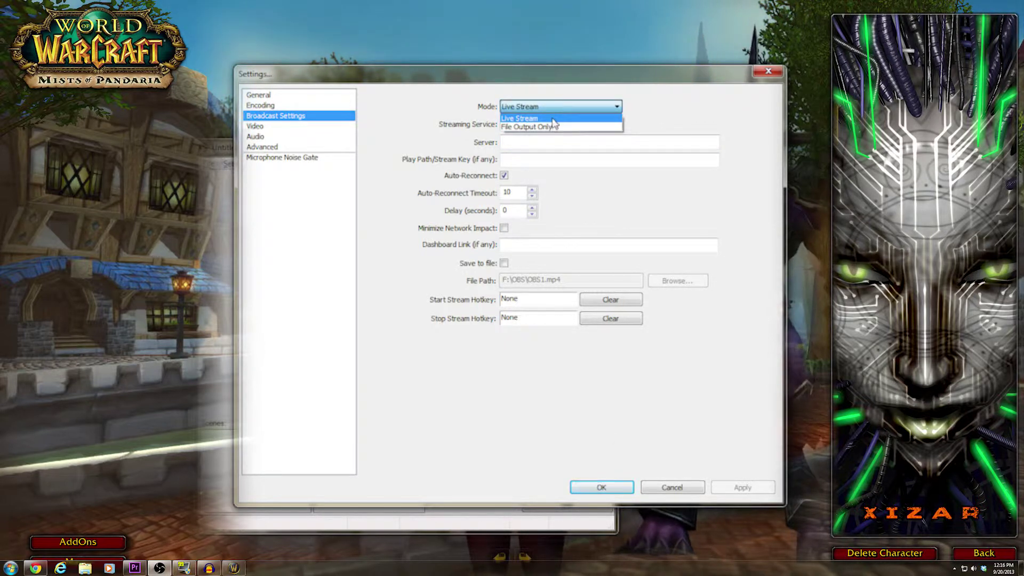
left_click(555, 128)
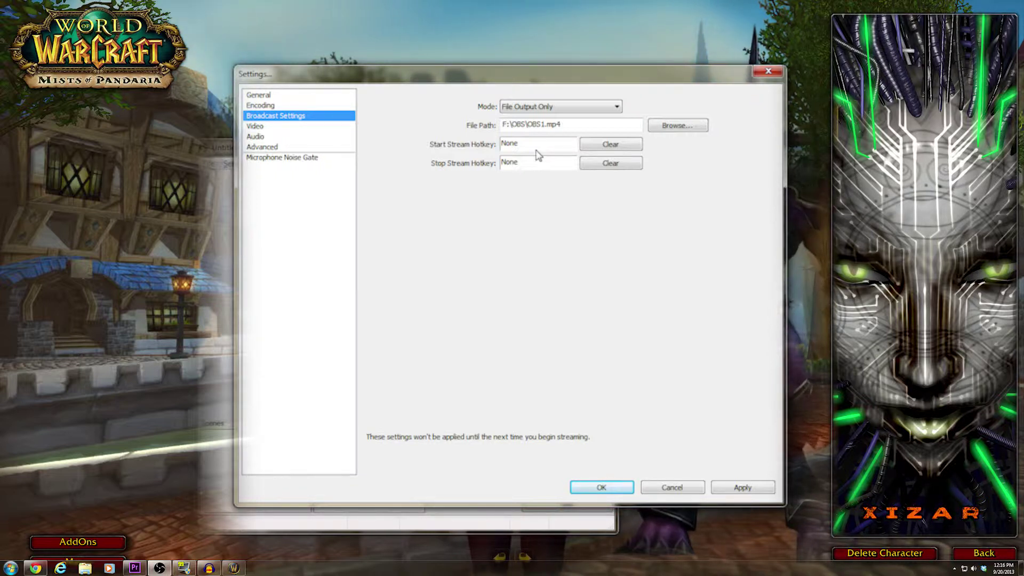
Step: Browse through drives C:, E: and F: to the F:\OBS folder of four MP4 recordings
left_click(688, 131)
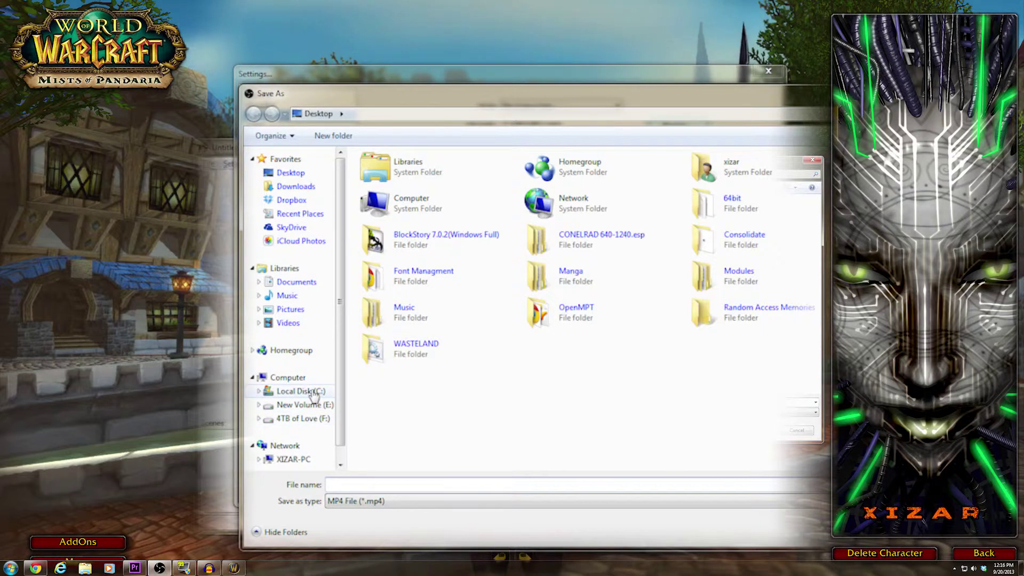
left_click(313, 393)
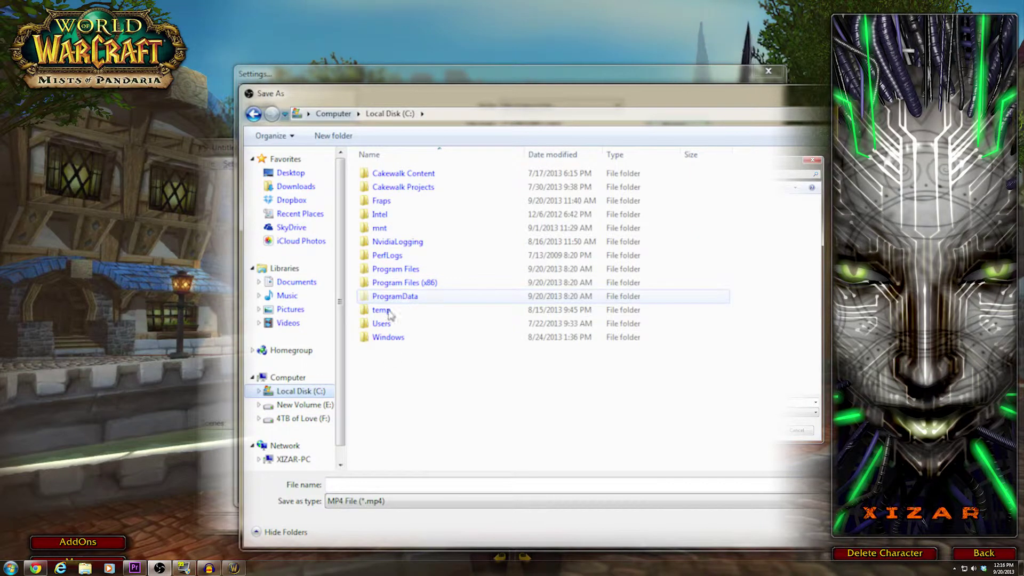
left_click(313, 408)
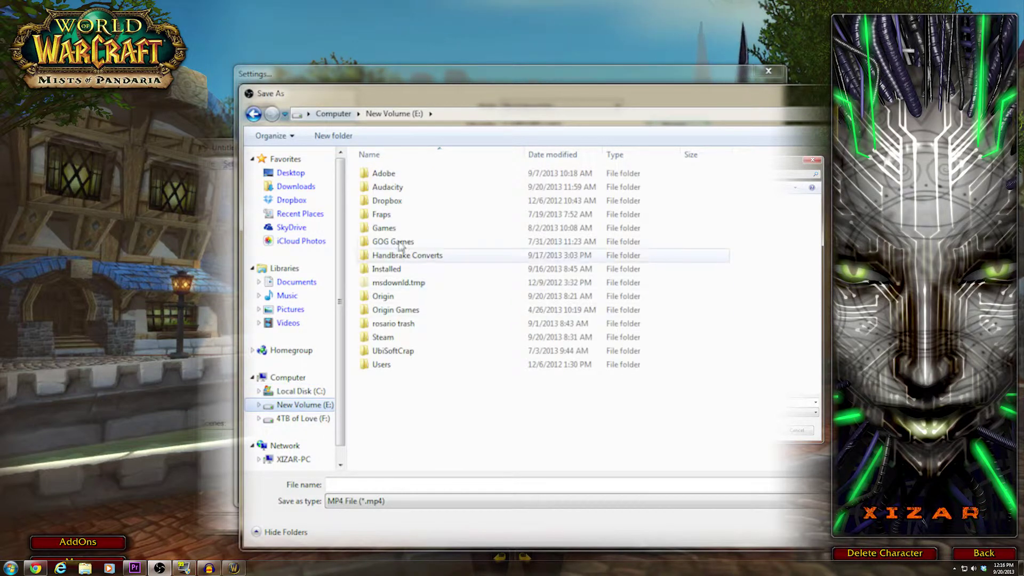
left_click(313, 419)
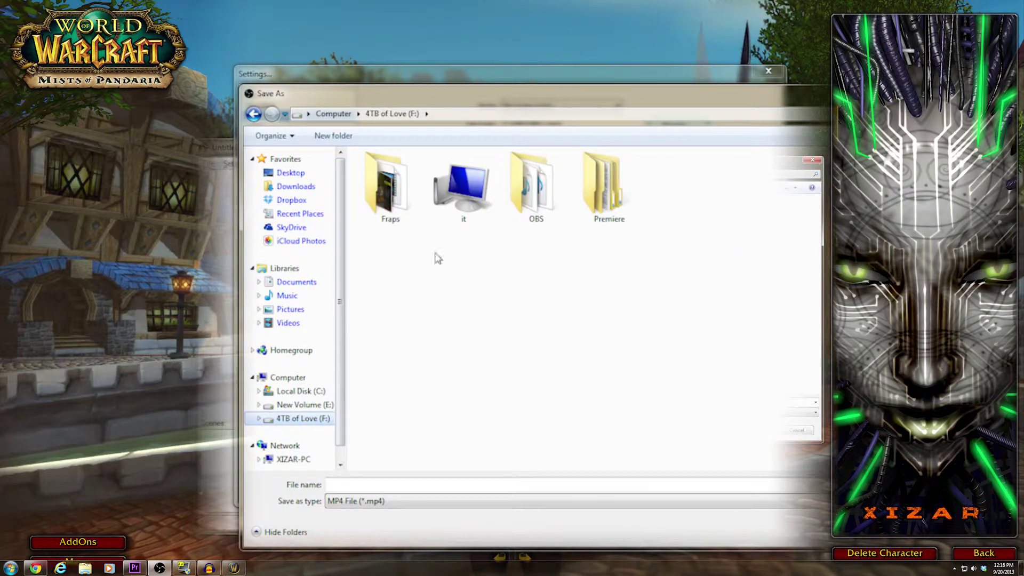
double_click(536, 206)
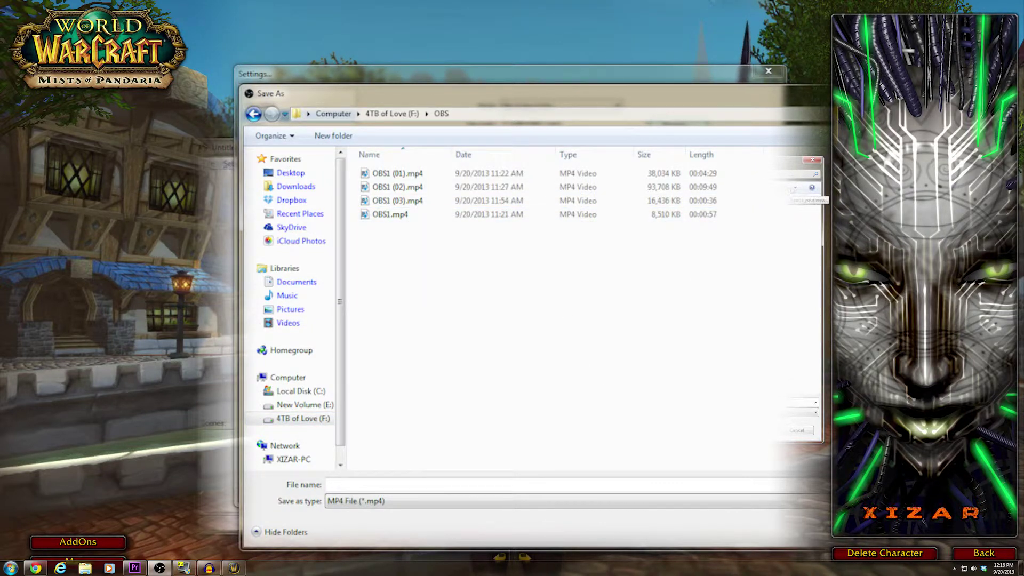
scroll(788, 192, "down", 1)
scroll(789, 190, "down", 1)
scroll(789, 190, "up", 5)
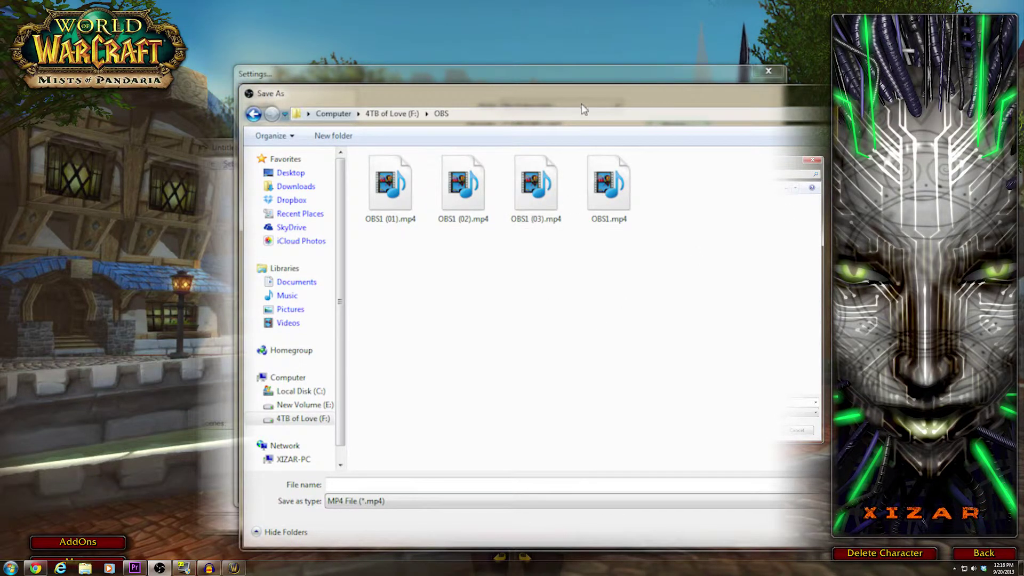
left_click_drag(571, 107, 509, 172)
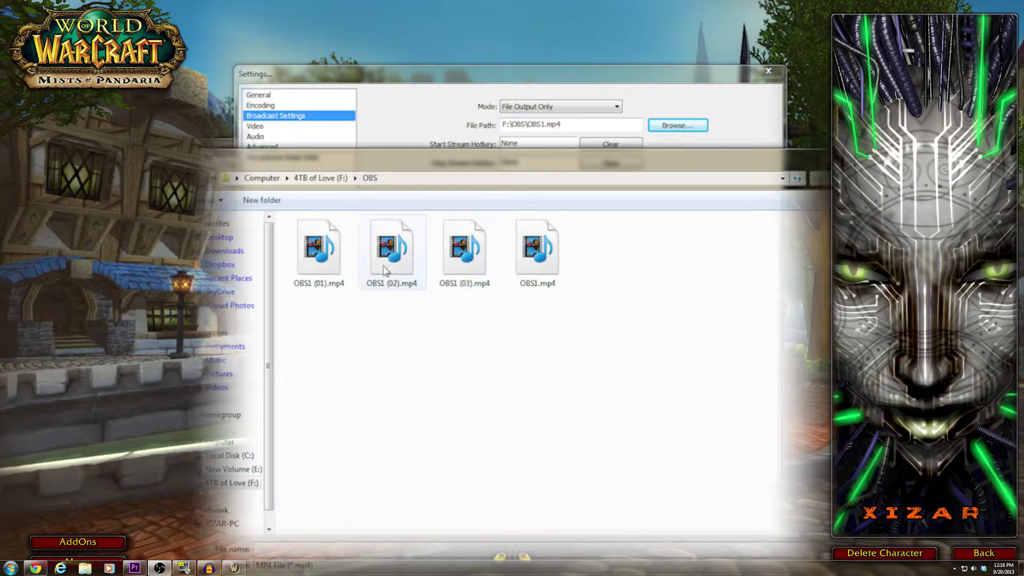
Step: Show all file types (*.*) in F:\Fraps to see its AVIs, then reopen F:\OBS
left_click(320, 178)
double_click(314, 248)
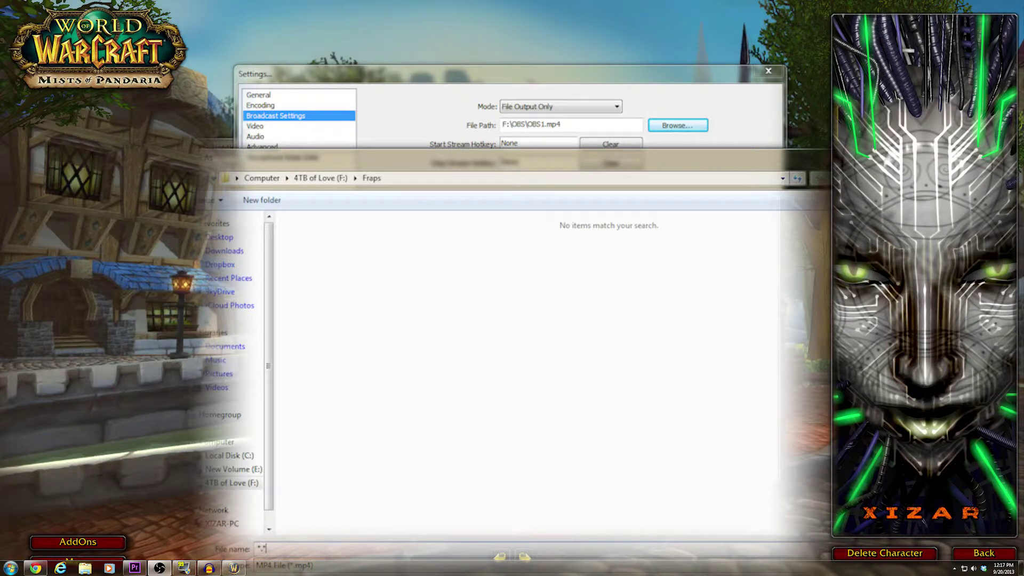
key("Return")
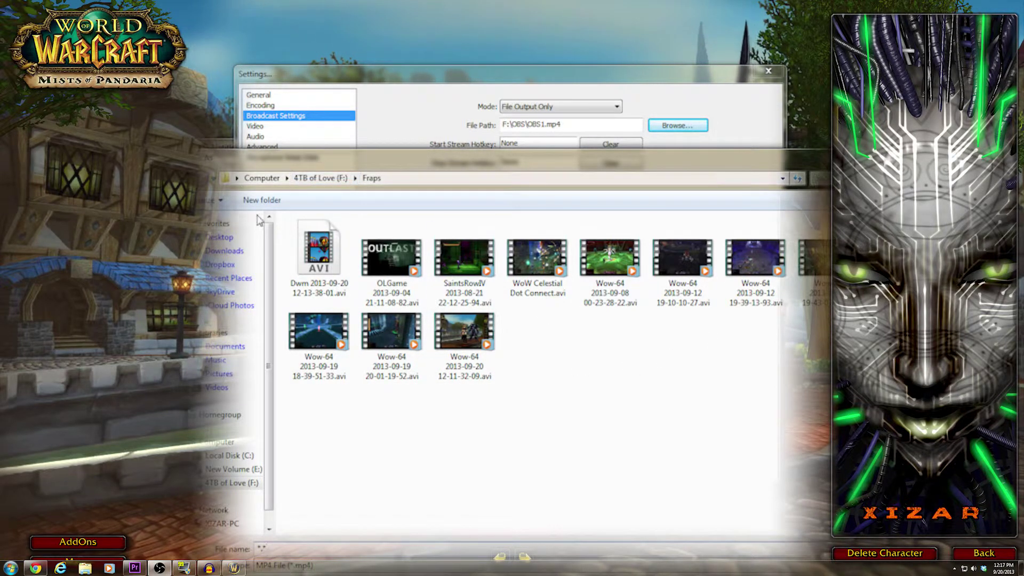
left_click(318, 178)
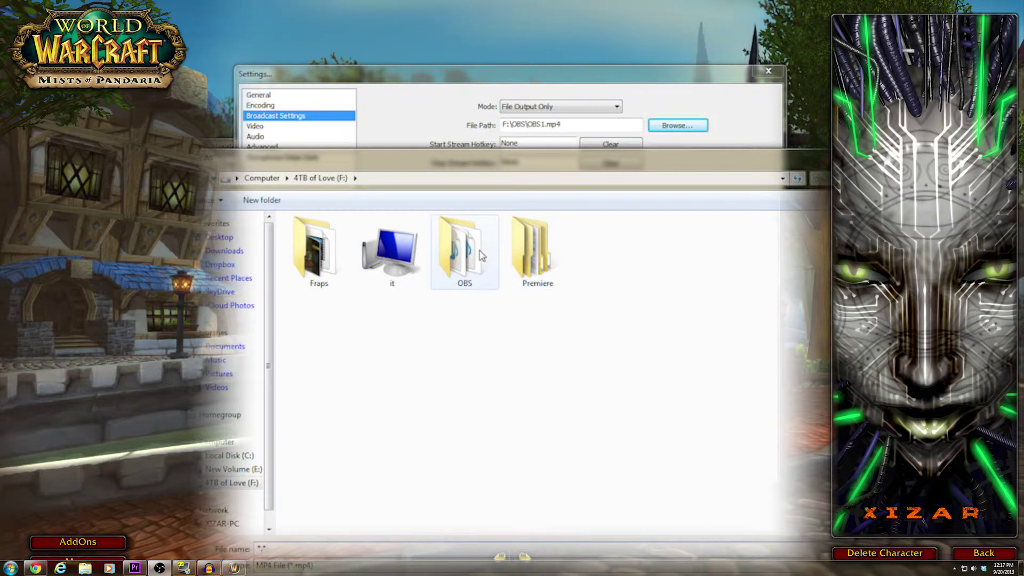
double_click(482, 255)
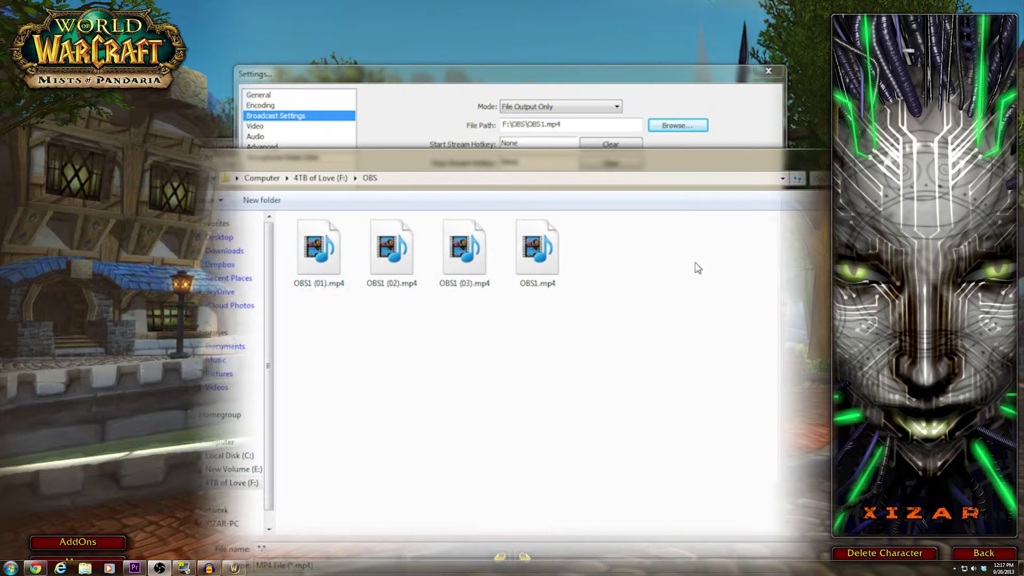
Step: Check the properties of OBS1 (03).mp4
right_click(451, 253)
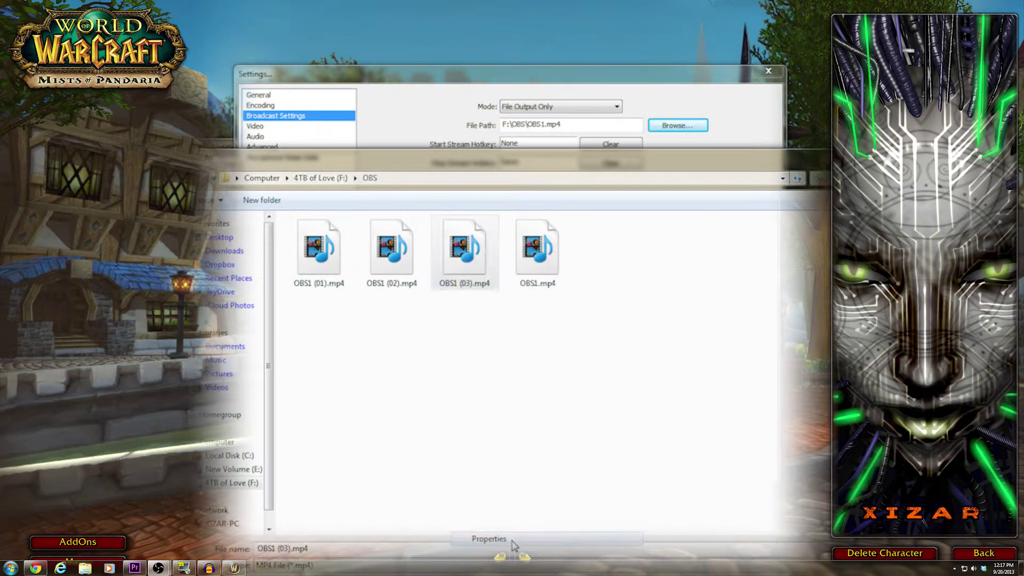
left_click(510, 540)
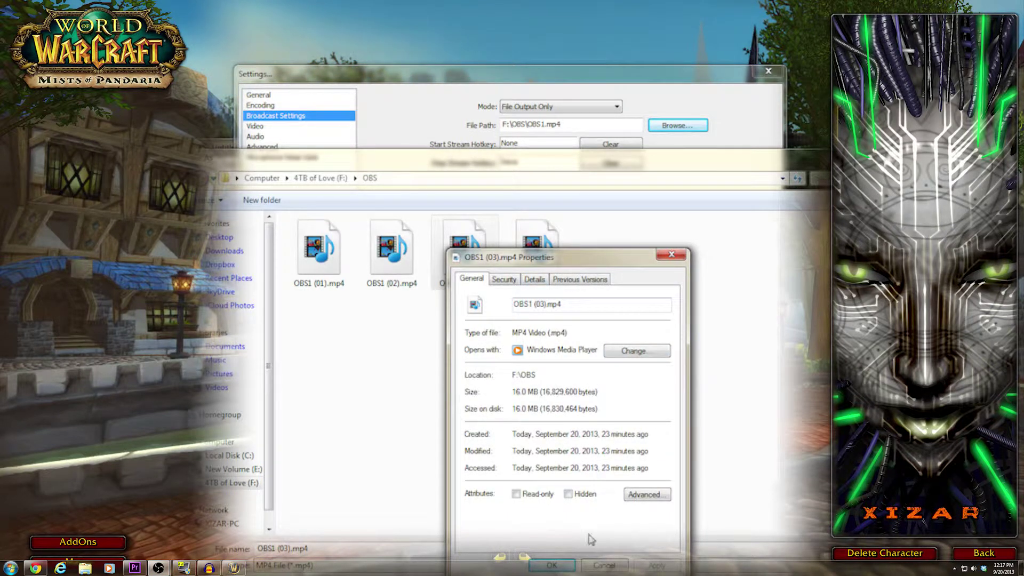
left_click(552, 565)
Step: Review OBS1 (02).mp4's Details and General properties, then pick it as the output file
left_click(401, 271)
right_click(400, 264)
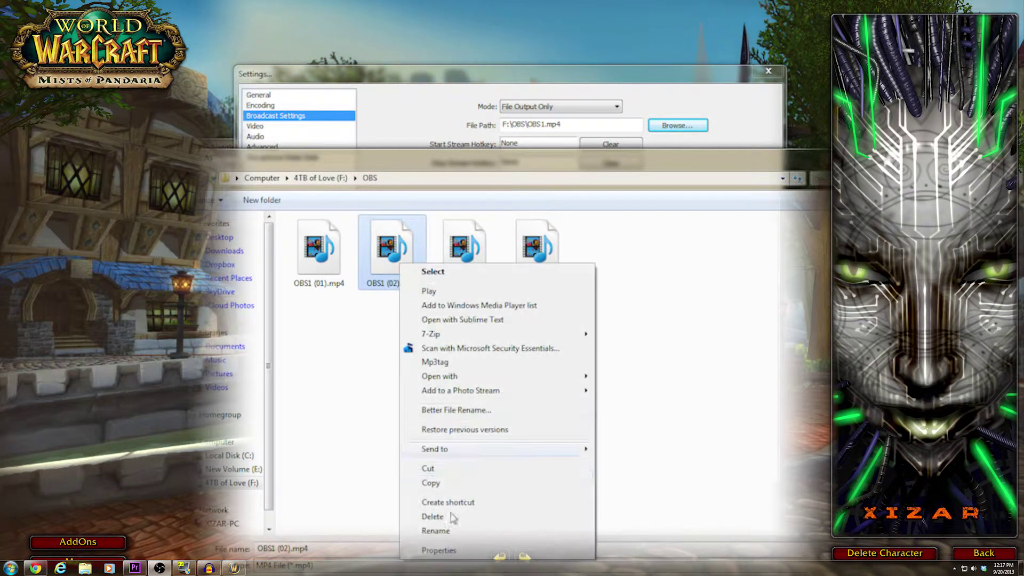
left_click(470, 553)
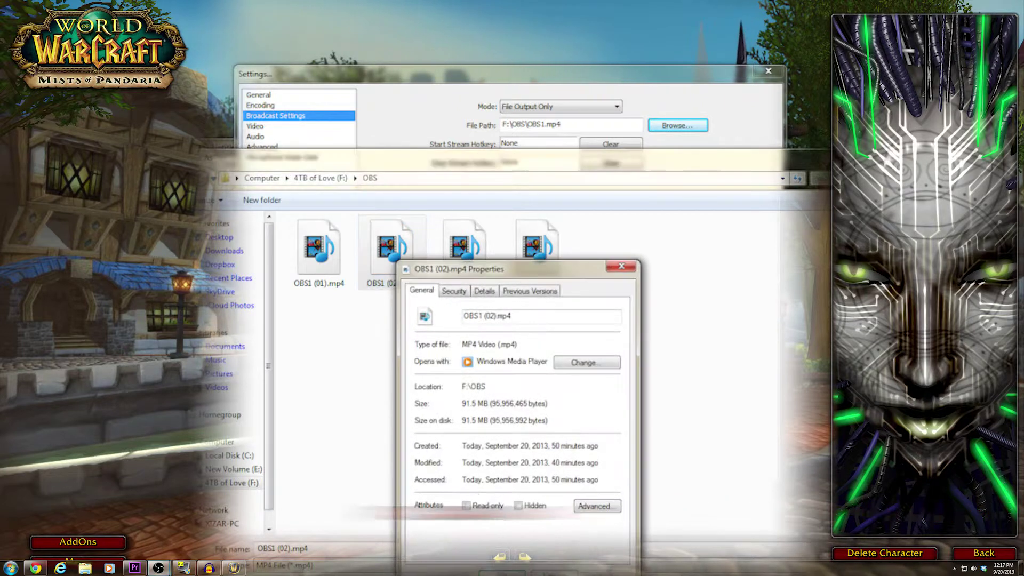
left_click(485, 294)
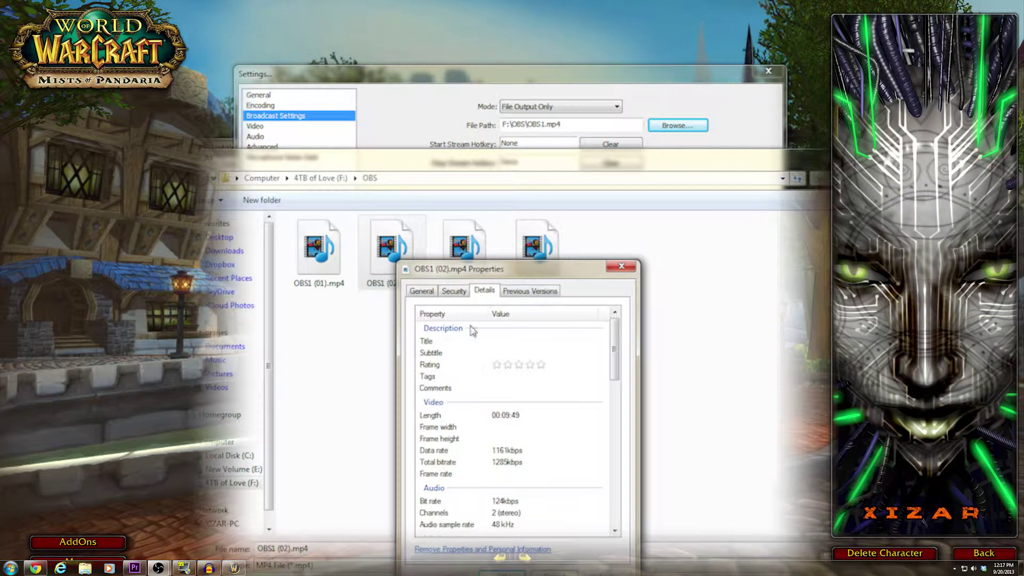
left_click(420, 291)
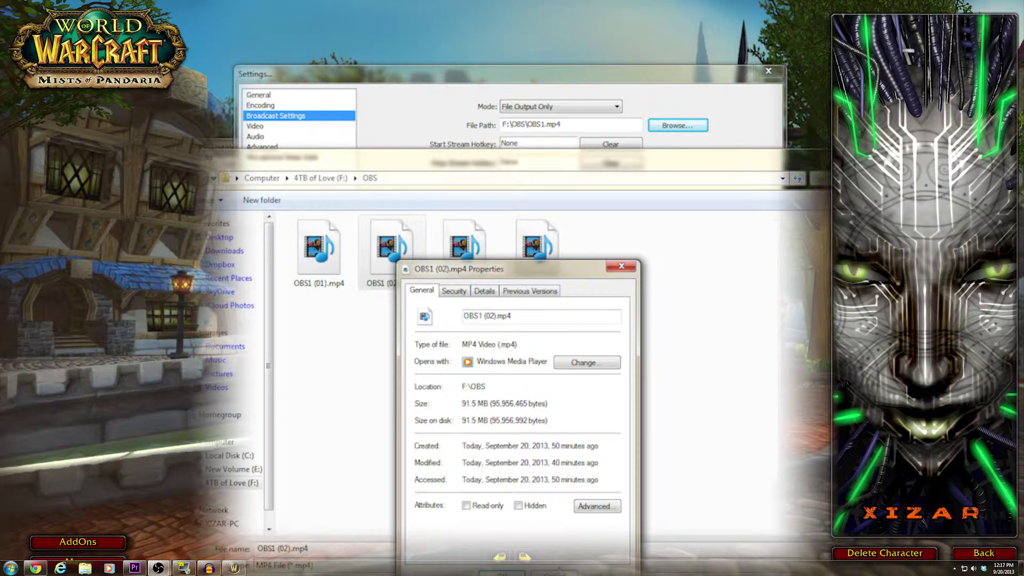
key("Escape")
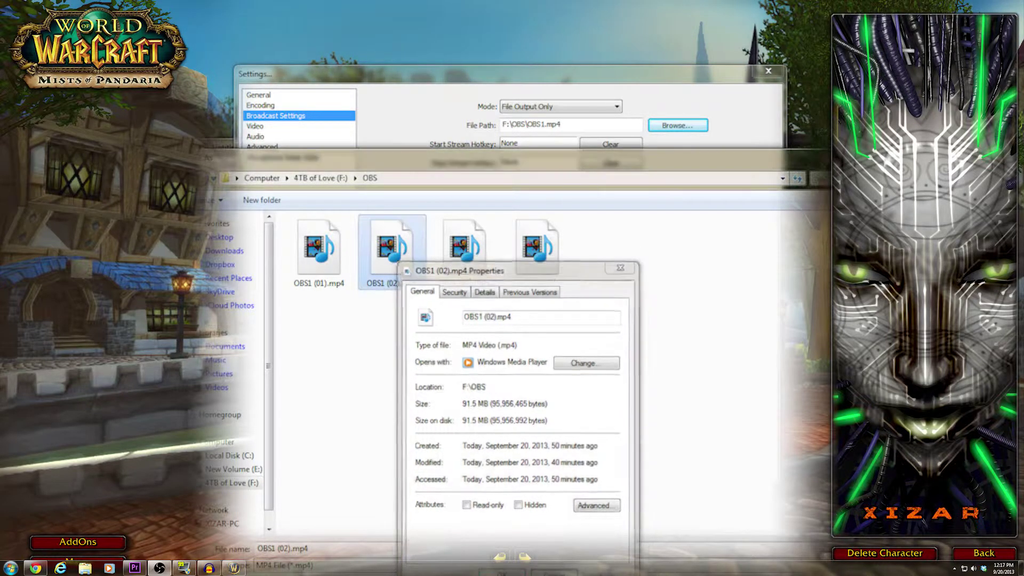
double_click(403, 264)
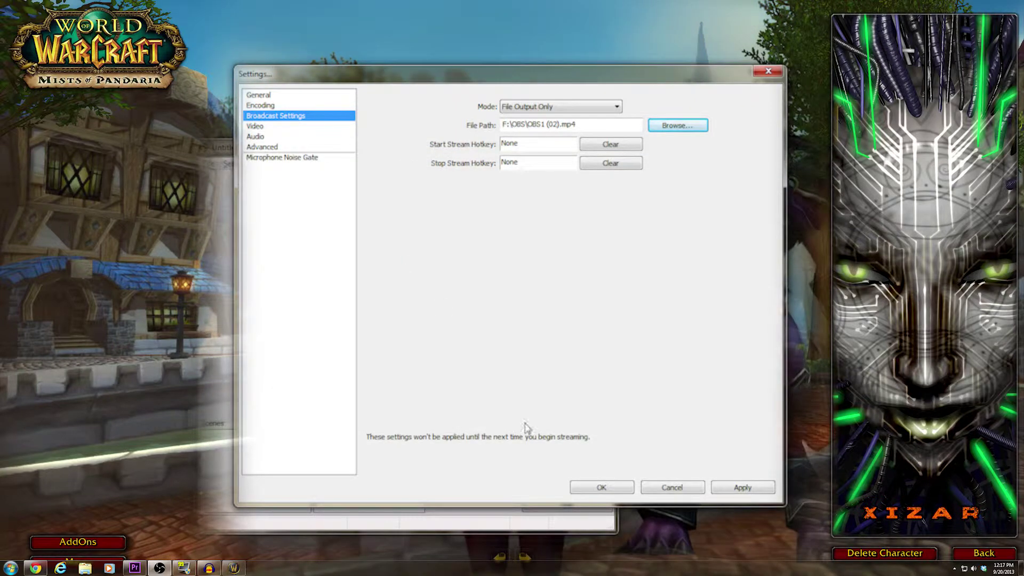
Step: Open F:\OBS on 4TB of Love in Explorer and play OBS1 (02).mp4
left_click(85, 568)
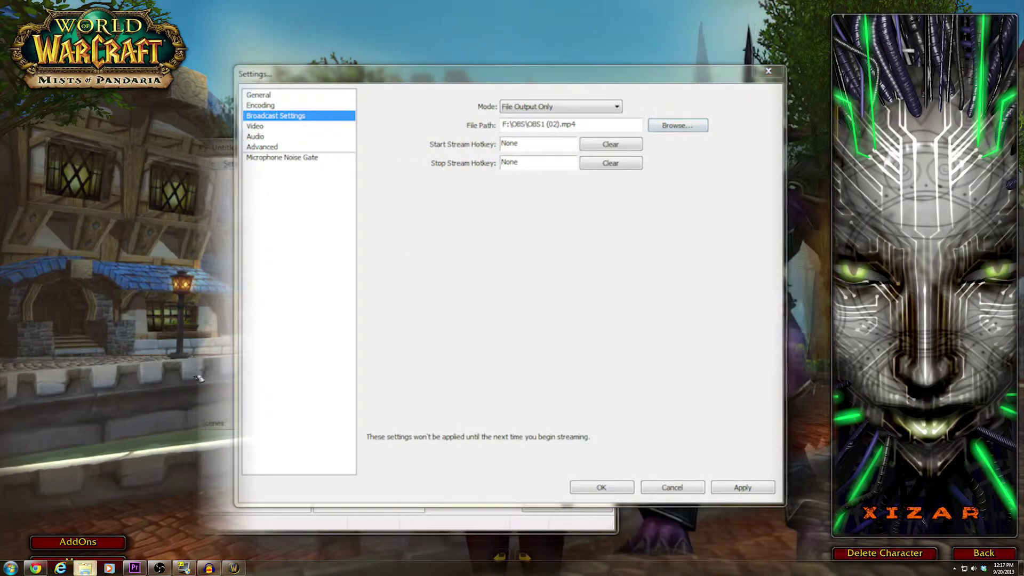
left_click(160, 418)
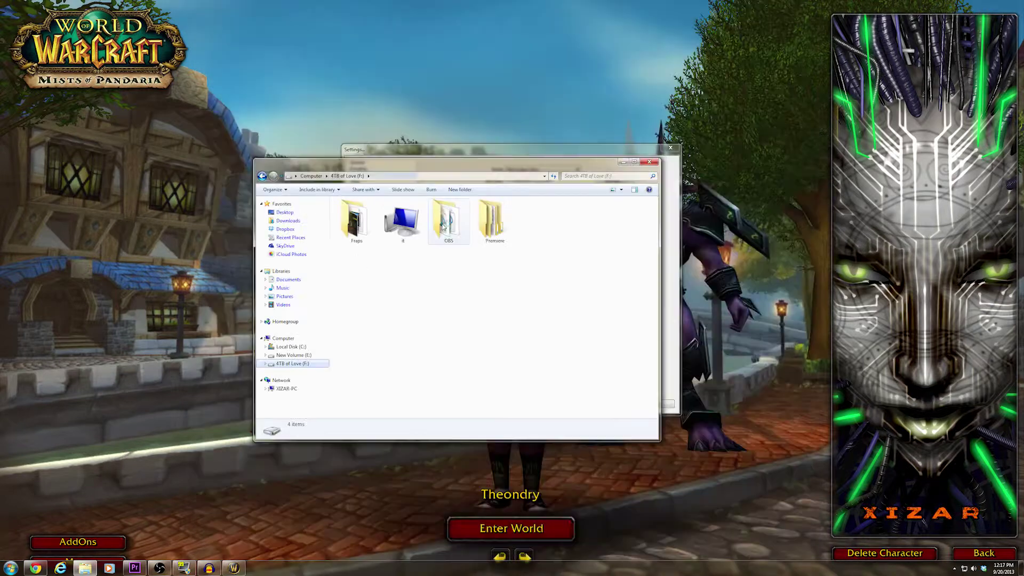
double_click(443, 225)
double_click(403, 222)
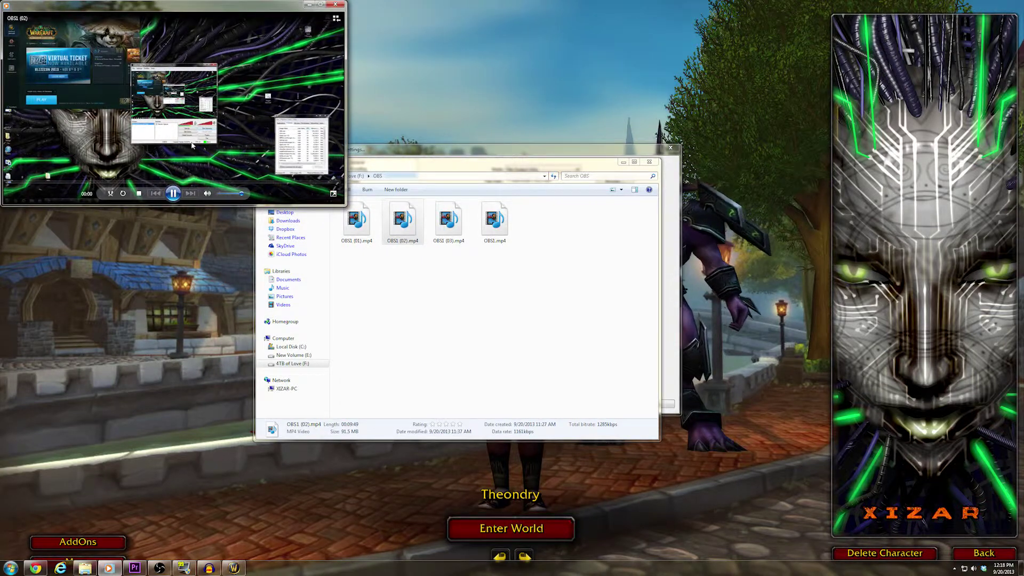
Step: Pause the recording, jump to about 04:56, then close Windows Media Player
left_click(173, 193)
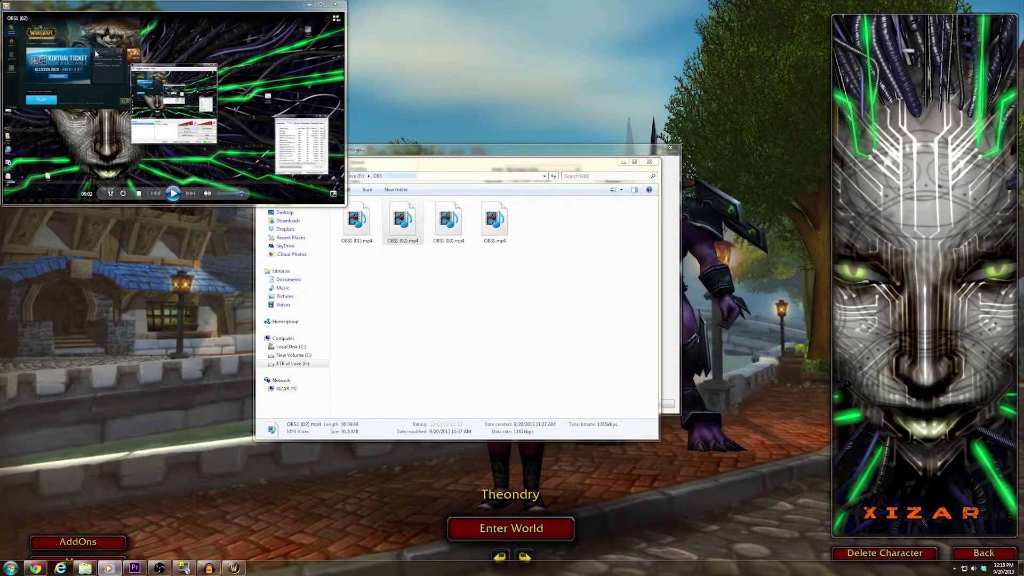
left_click(175, 181)
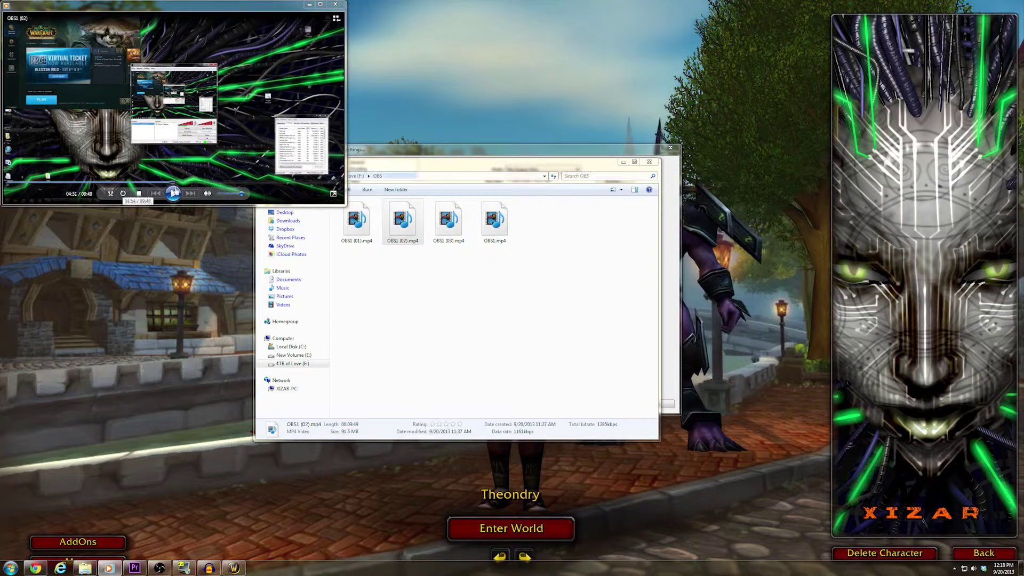
left_click(335, 5)
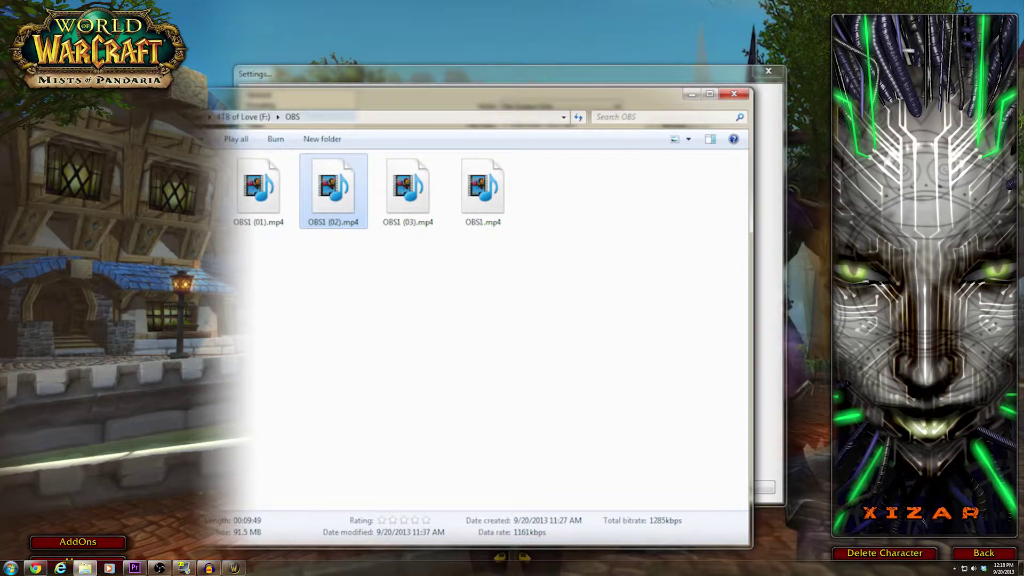
Step: Go up to the F: drive and open the Fraps folder of AVI clips
key("BackSpace")
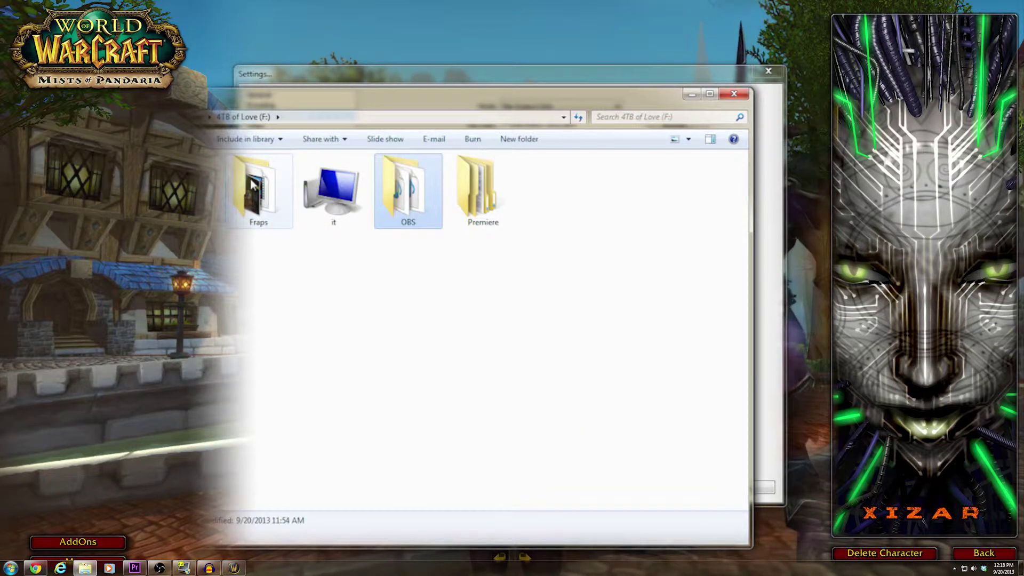
double_click(253, 184)
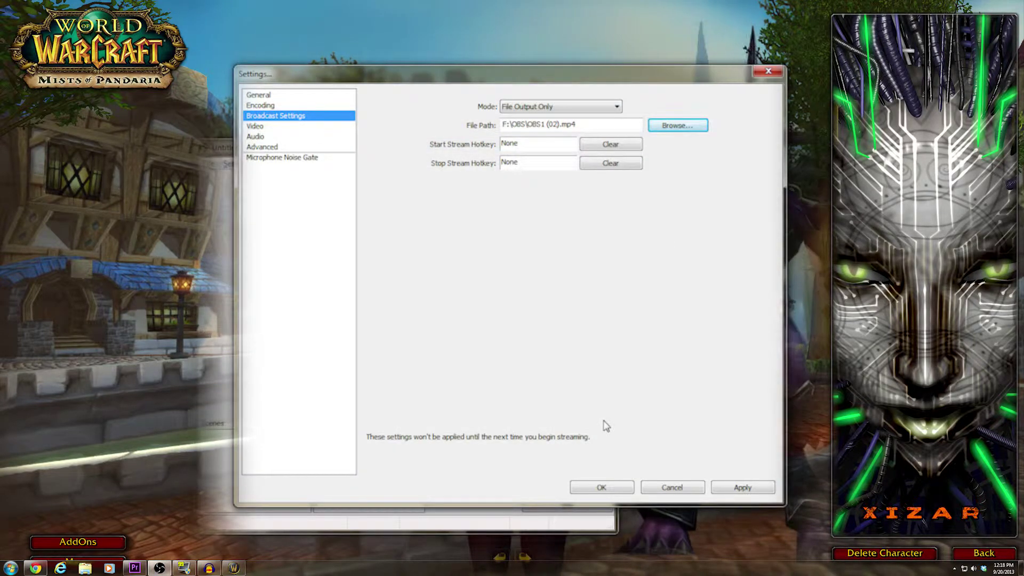
Step: Apply pending changes and keep the NVIDIA GeForce GTX 660 Ti as the video adapter
left_click(294, 127)
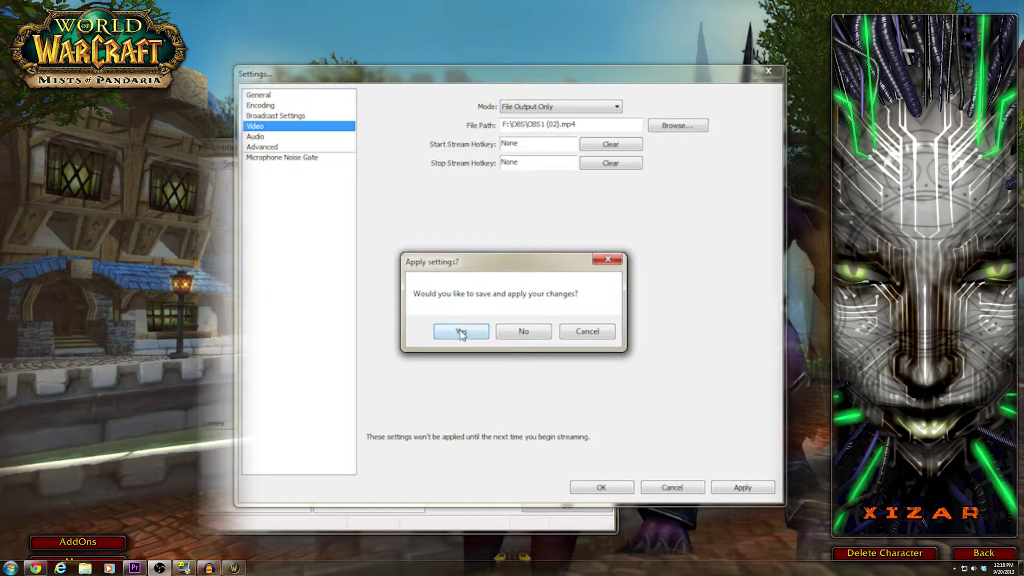
left_click(462, 332)
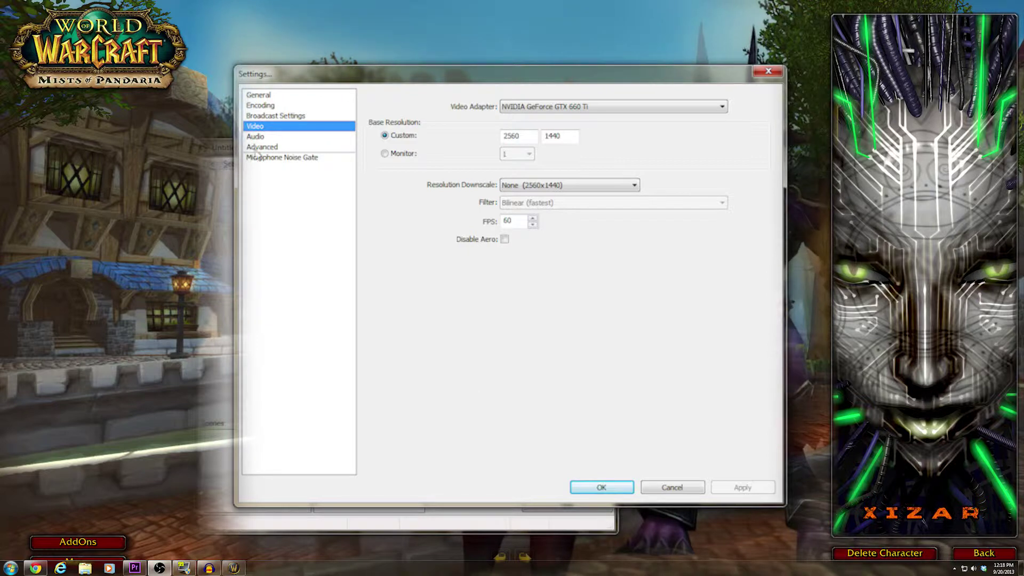
left_click(584, 107)
left_click(621, 85)
left_click(611, 108)
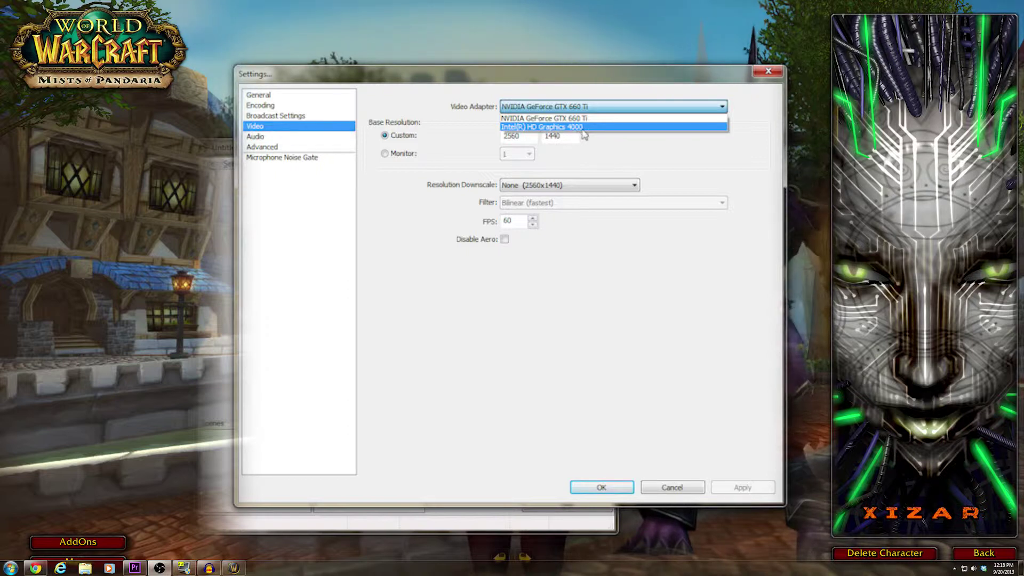
left_click(552, 95)
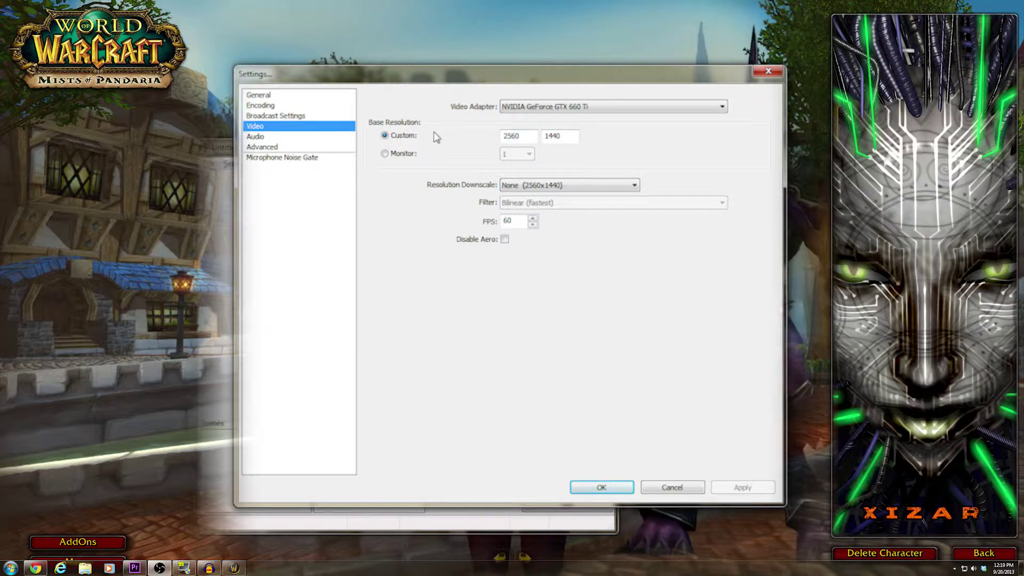
Step: Check the monitor resolution options, then return to the custom 2560×1440 base resolution
left_click(390, 154)
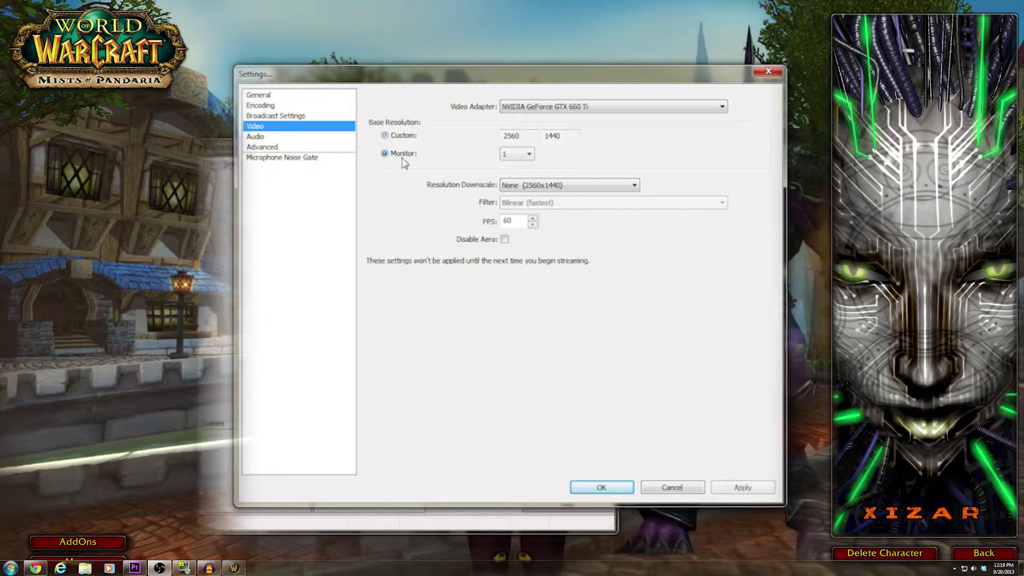
left_click(514, 154)
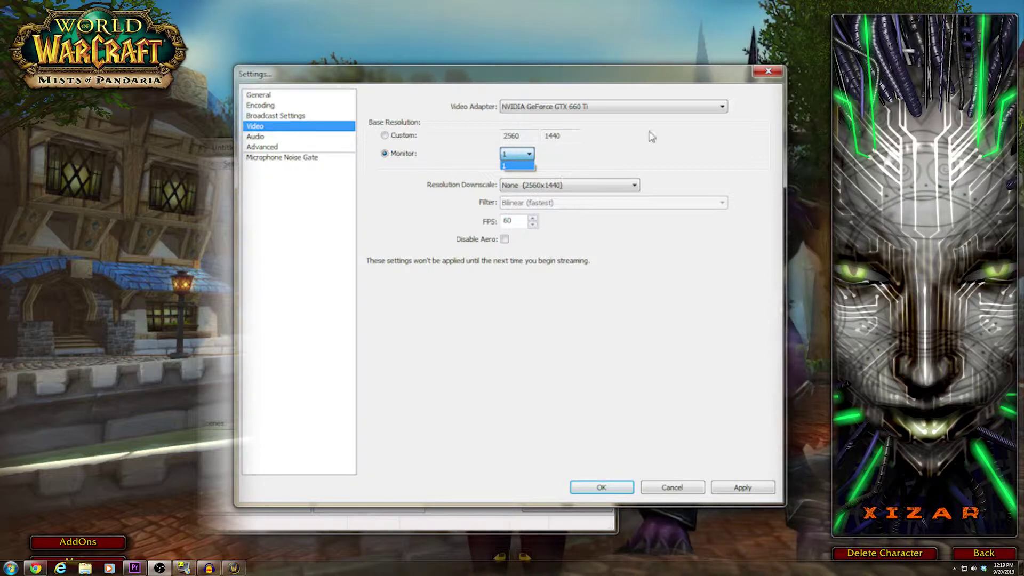
left_click(384, 135)
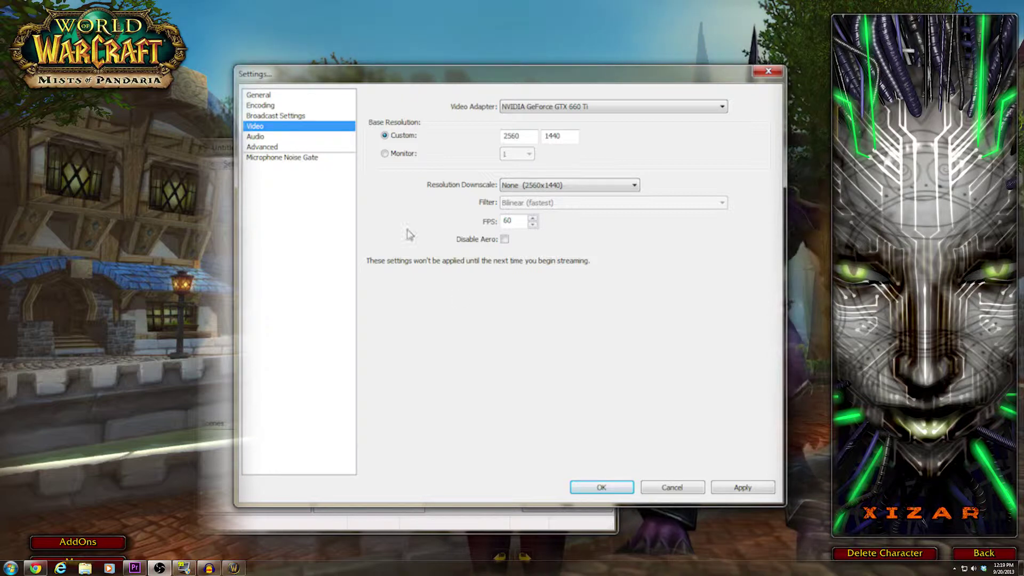
Step: Switch to Audio settings without saving changes; review the Default desktop device and Logitech G35 microphone
left_click(313, 139)
left_click(519, 336)
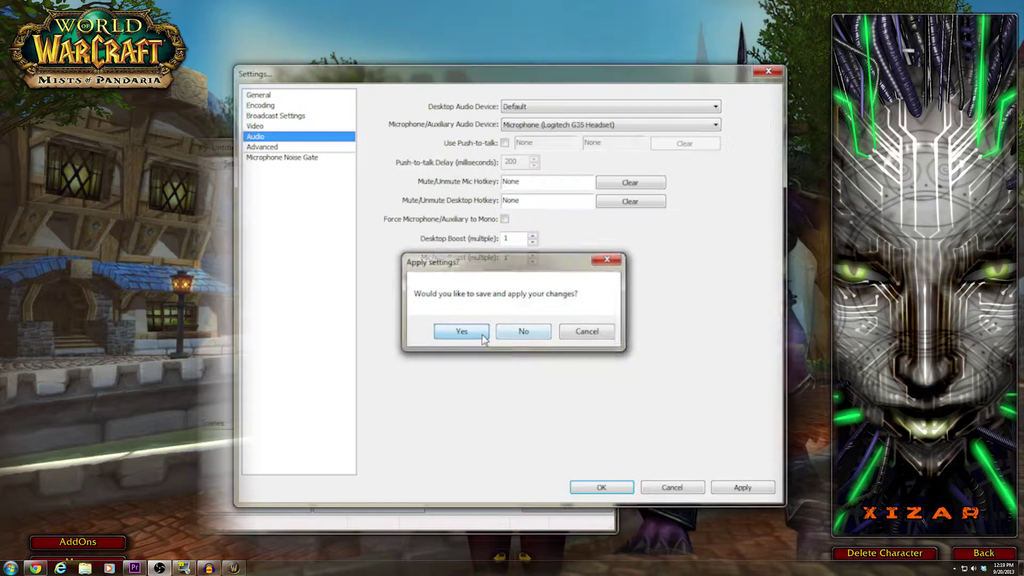
left_click(538, 111)
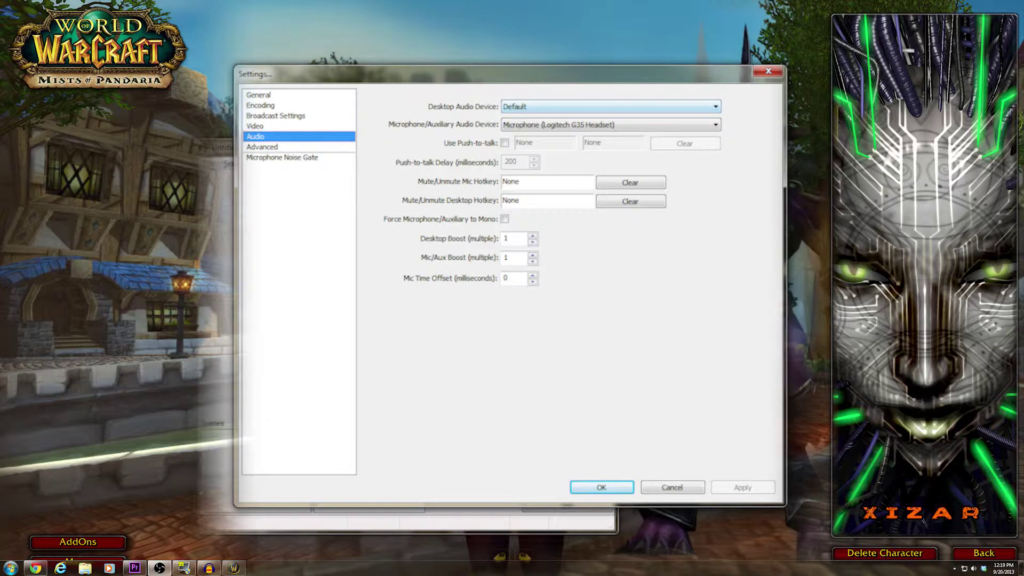
right_click(965, 569)
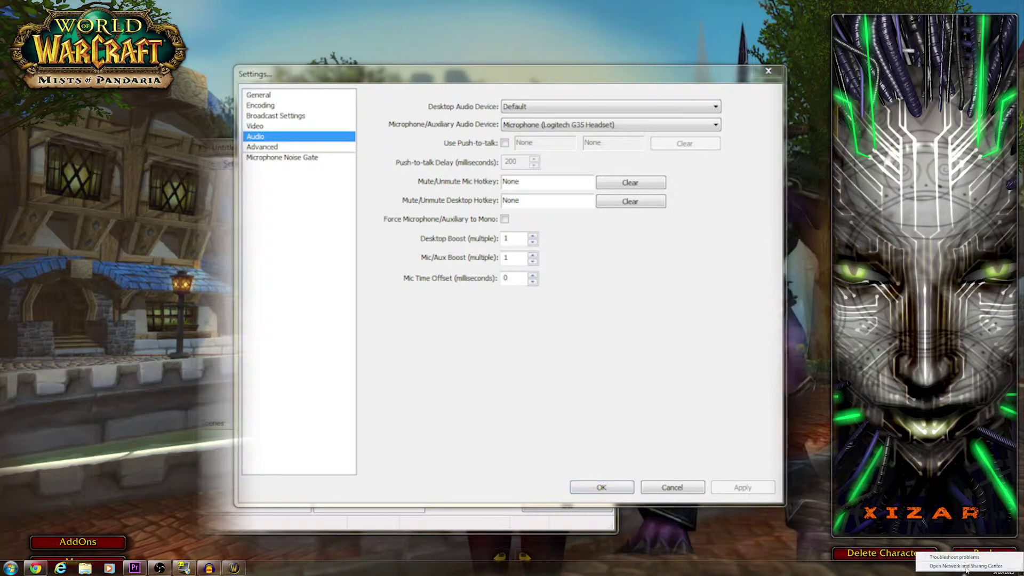
left_click(966, 572)
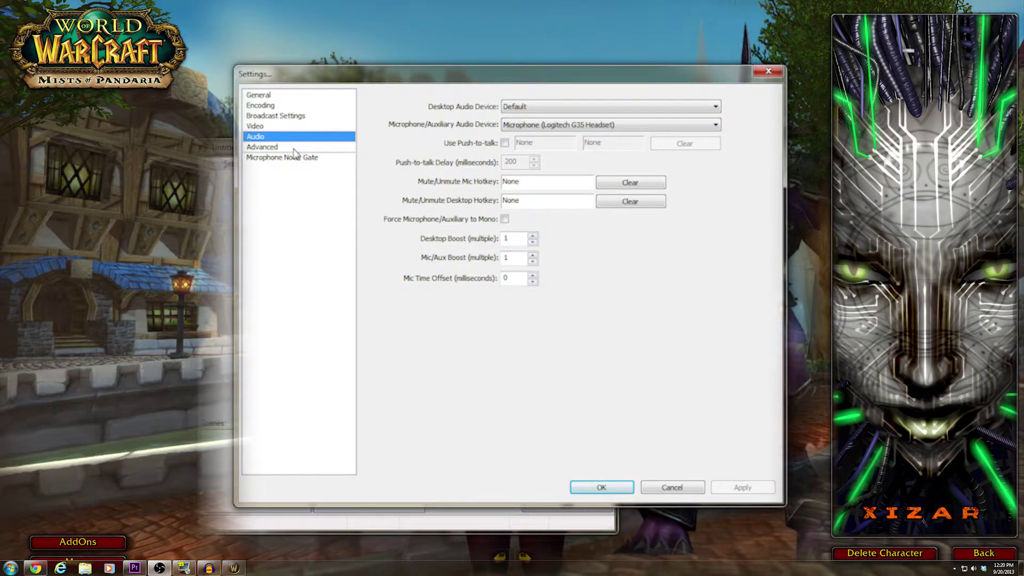
Step: Open Advanced settings and review process priority options, leaving it at Normal with the veryfast x264 preset
left_click(295, 149)
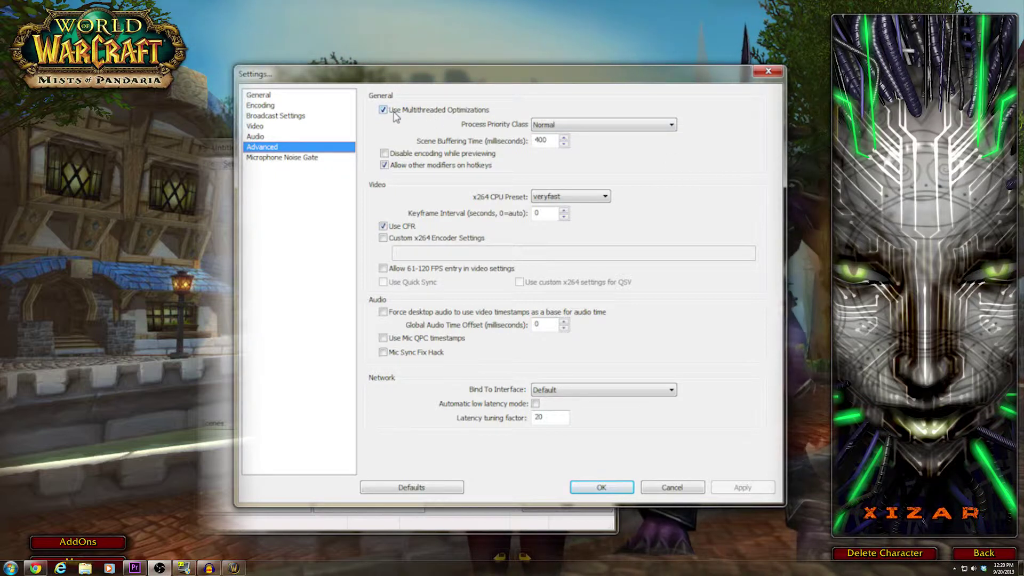
left_click(591, 128)
left_click(602, 106)
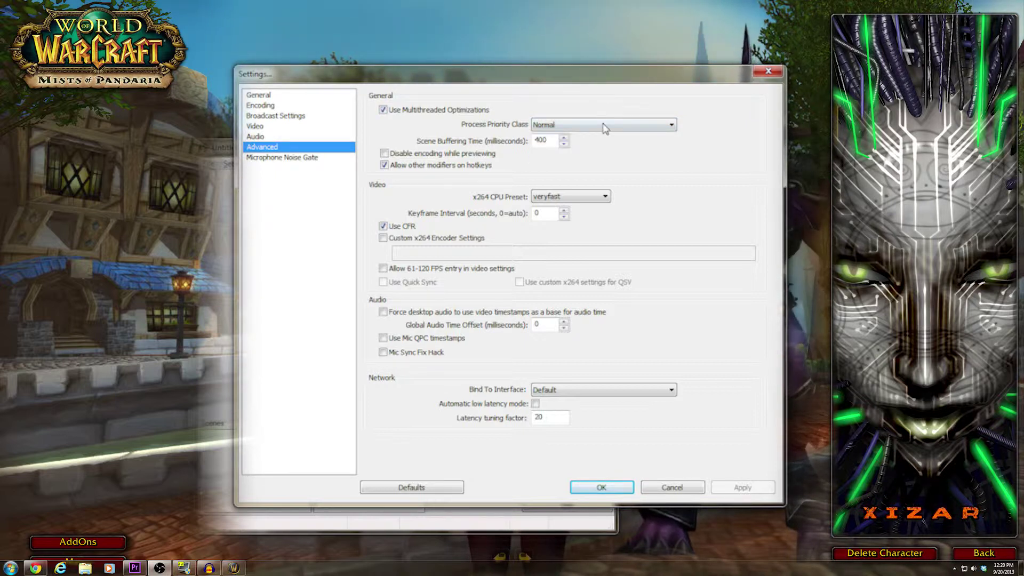
left_click(604, 126)
left_click(604, 159)
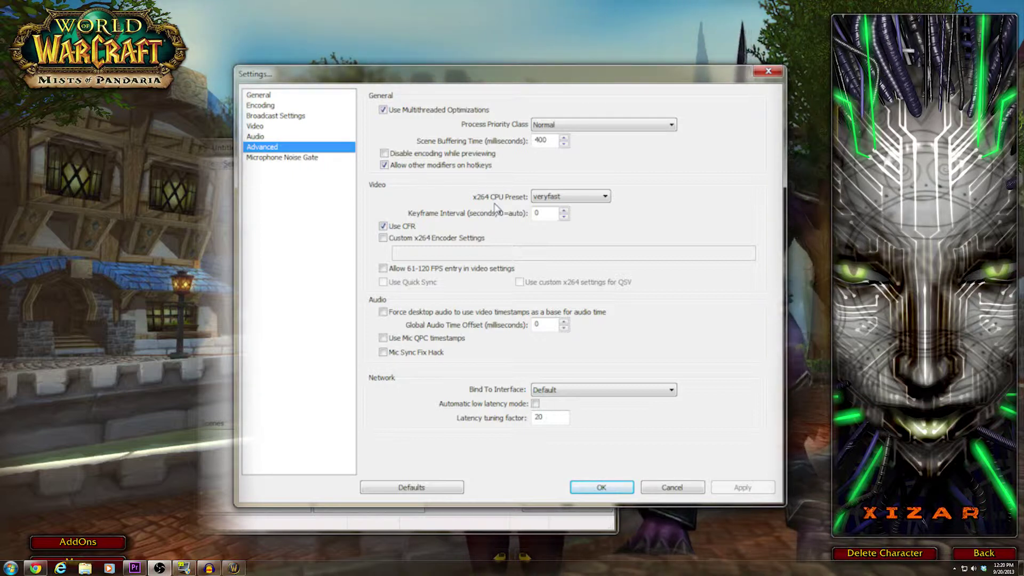
mouse_move(576, 201)
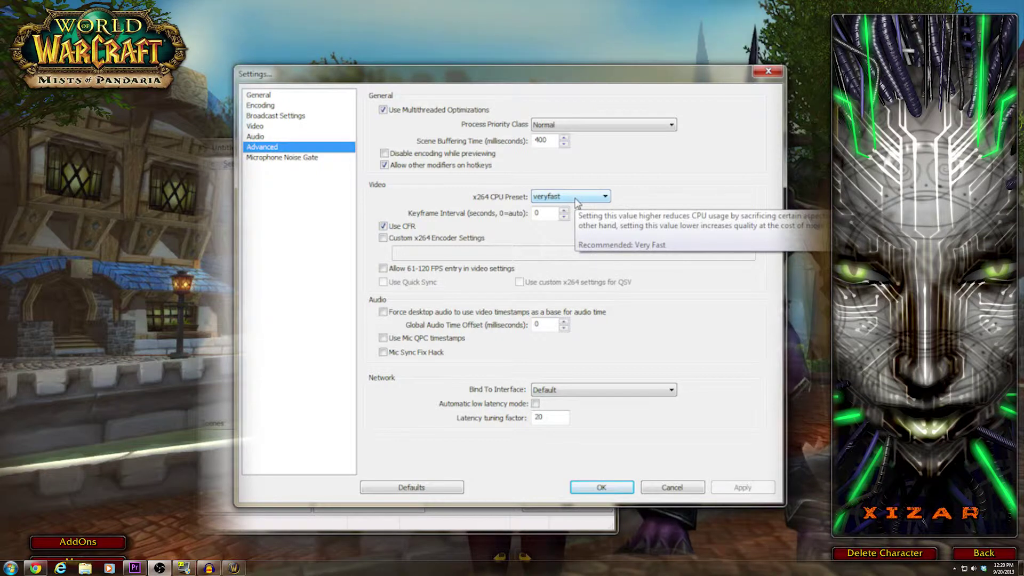
Step: Leave the x264 CPU preset at veryfast and save the settings with OK
left_click(576, 202)
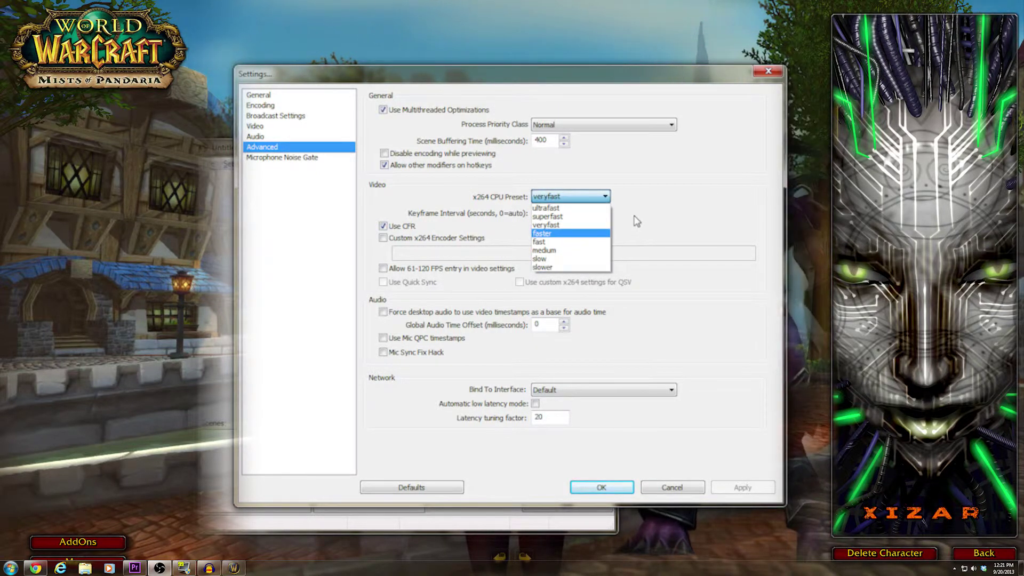
left_click(679, 229)
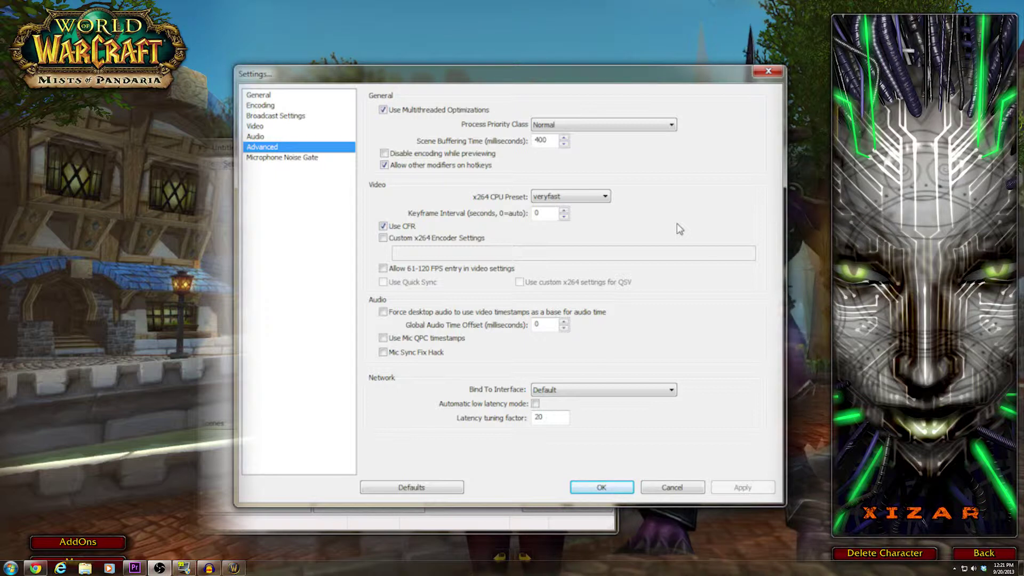
left_click(595, 197)
left_click(705, 196)
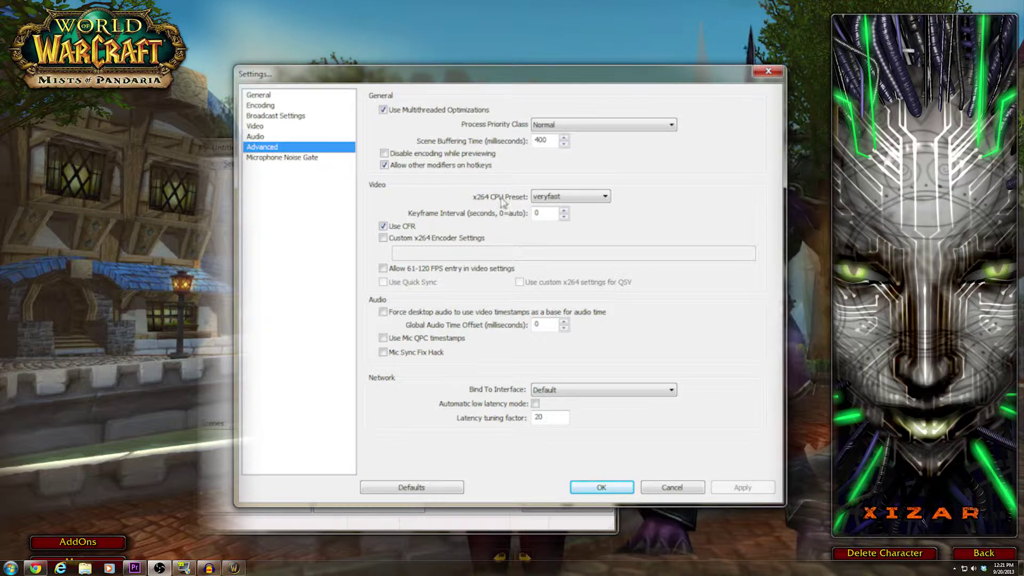
left_click(567, 201)
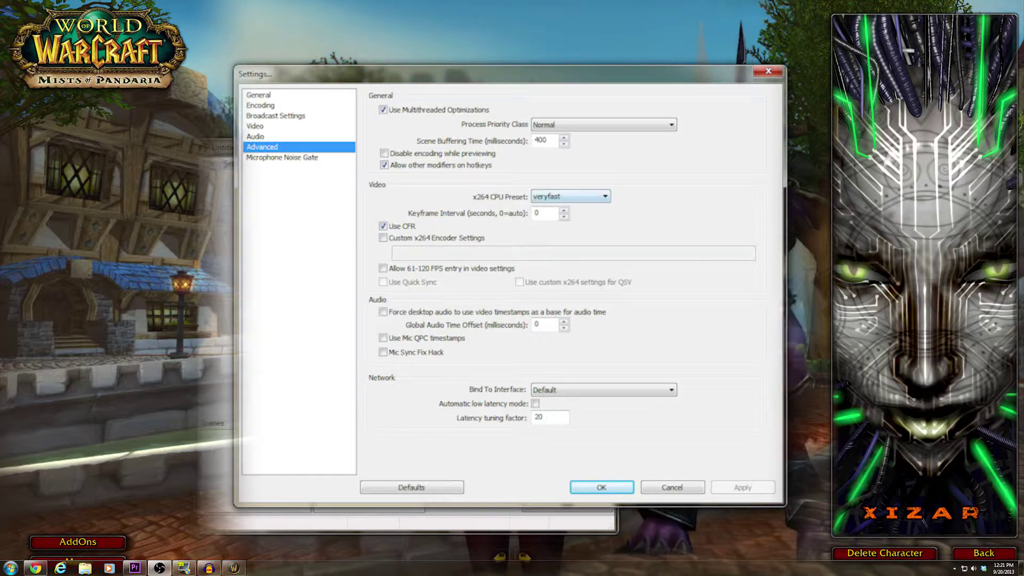
left_click(561, 200)
left_click(720, 165)
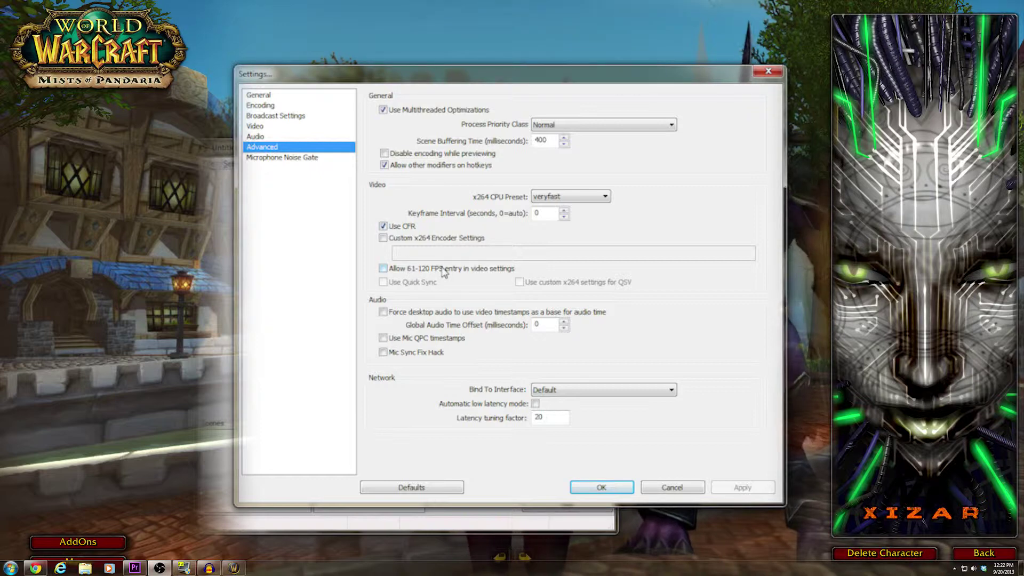
left_click(606, 487)
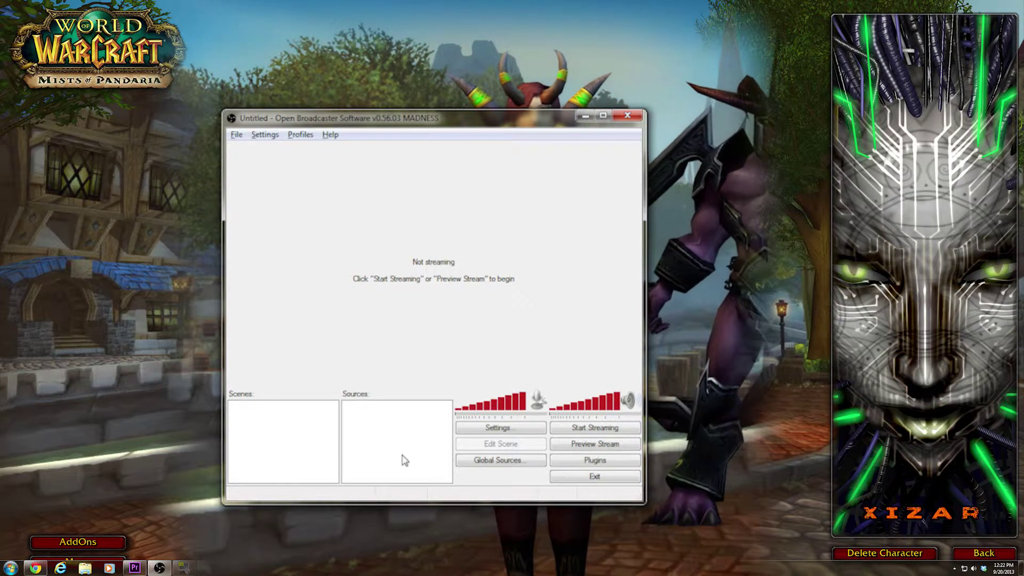
Step: Create a new scene named 'World of Warcraft' from the Scenes list
right_click(265, 426)
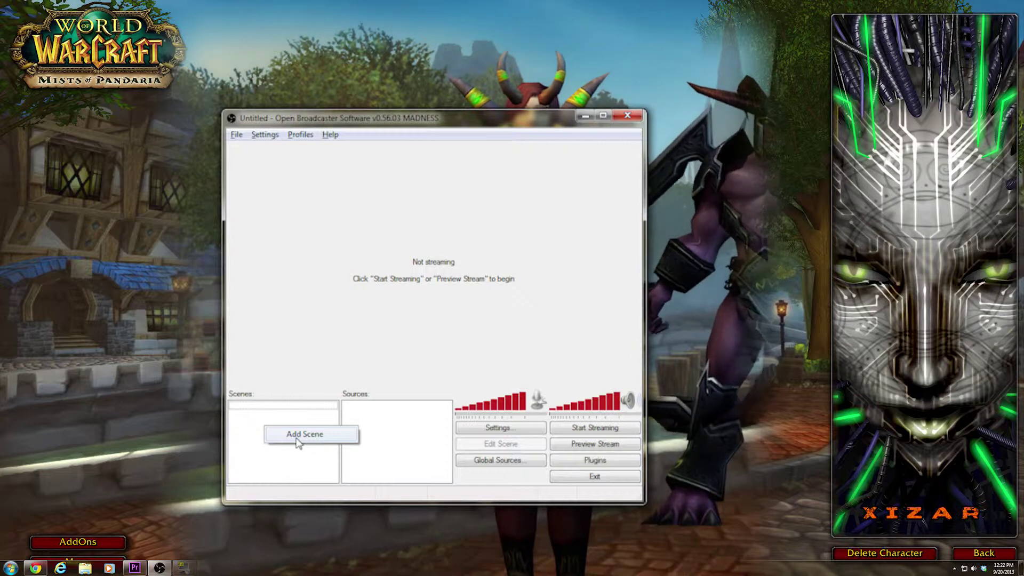
left_click(297, 439)
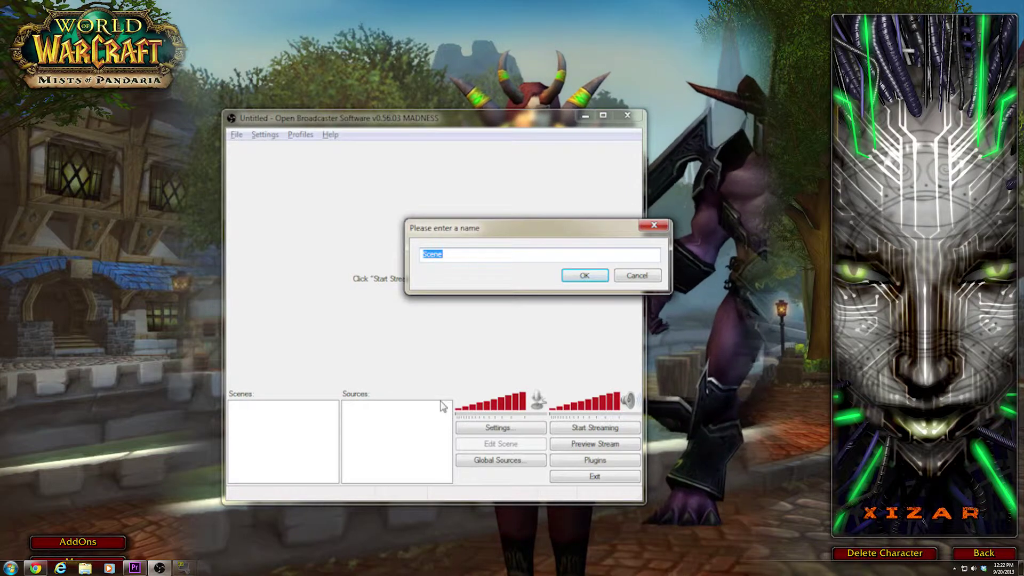
type("Wor")
type("c")
type("raft")
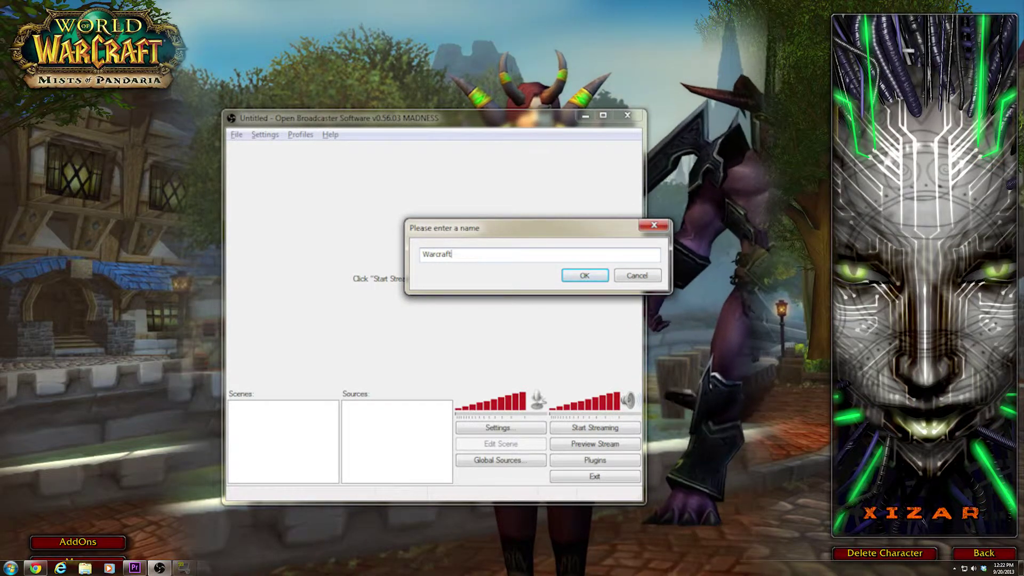
key("BackSpace")
key("BackSpace")
key("BackSpace")
key("BackSpace")
key("BackSpace")
key("BackSpace")
key("BackSpace")
type("orld ")
type("f")
key("BackSpace")
type("of W")
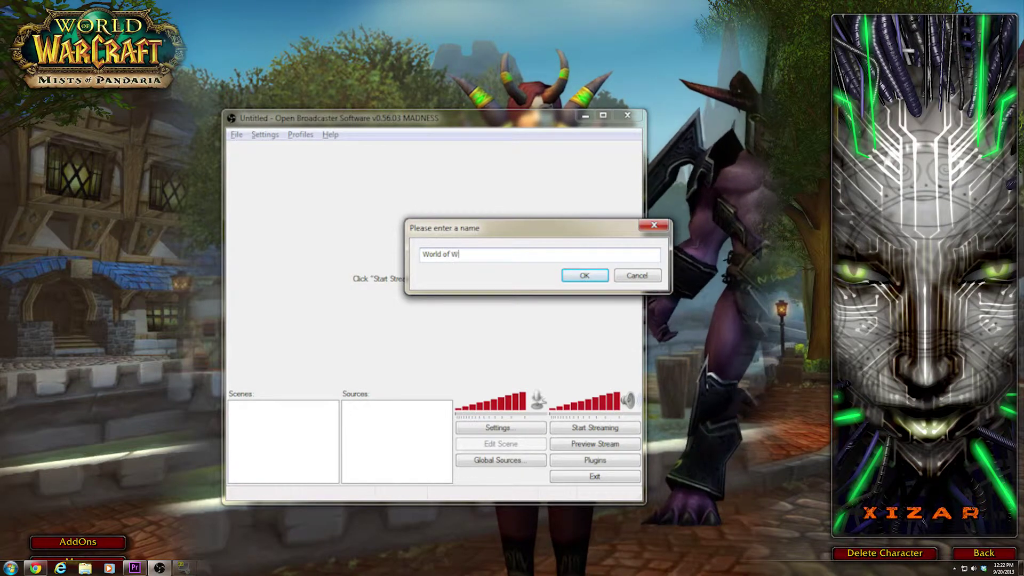
type("arcraft")
key("Return")
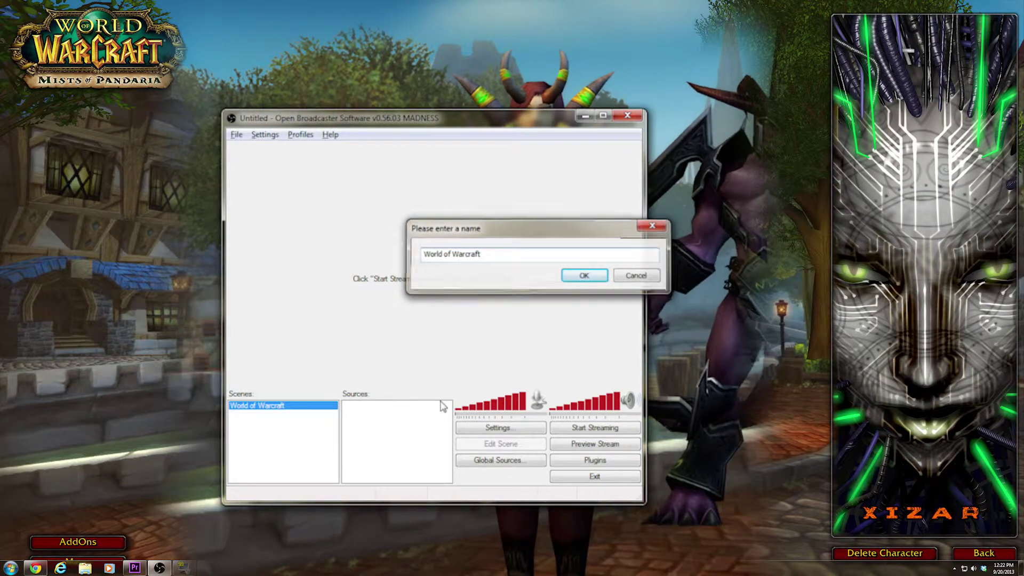
Step: Add a Game Capture source named 'WoW', keeping [Wow-64]: World of Warcraft as the application
right_click(403, 422)
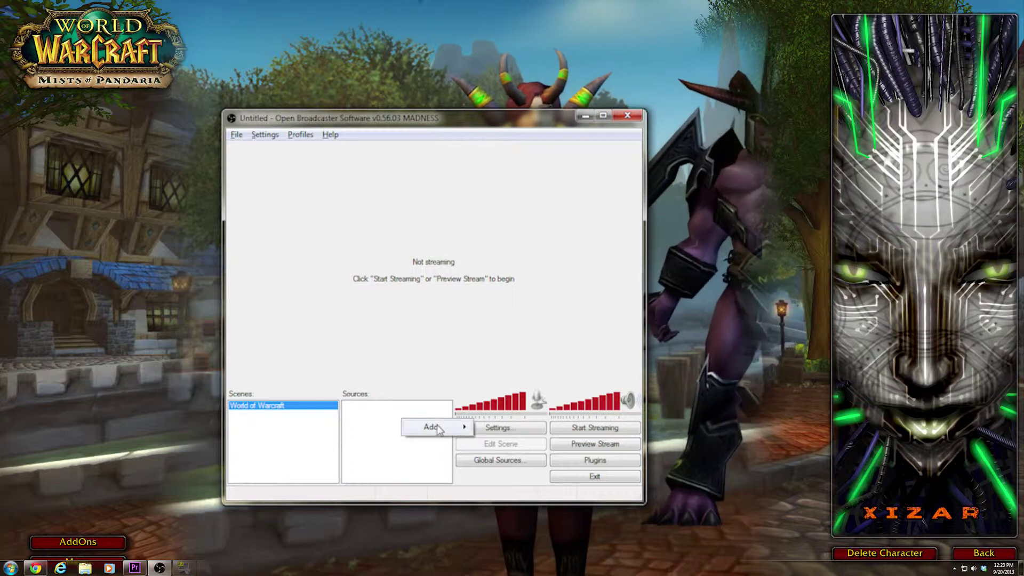
mouse_move(438, 430)
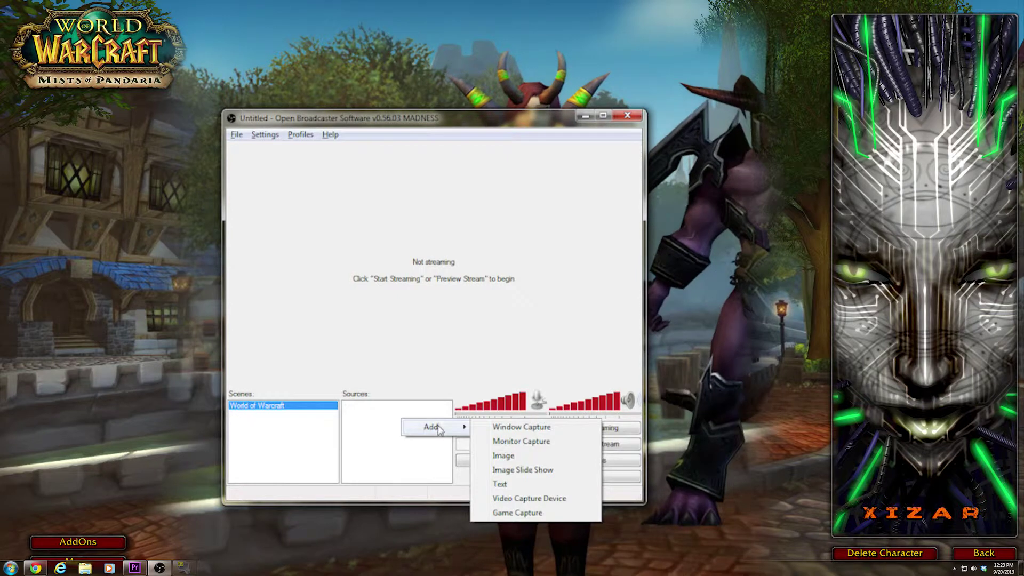
key("Escape")
key("Escape")
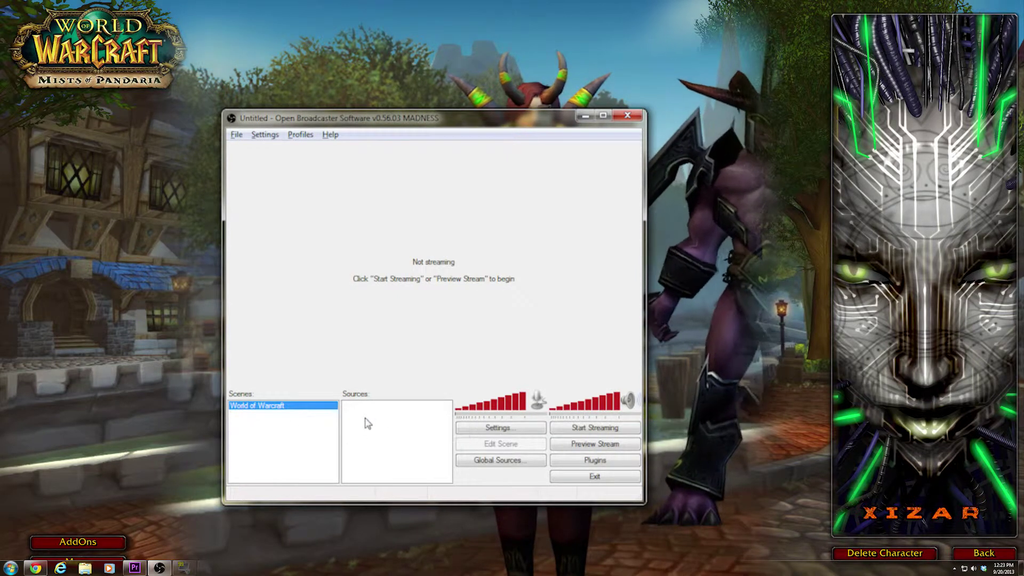
right_click(367, 423)
mouse_move(394, 427)
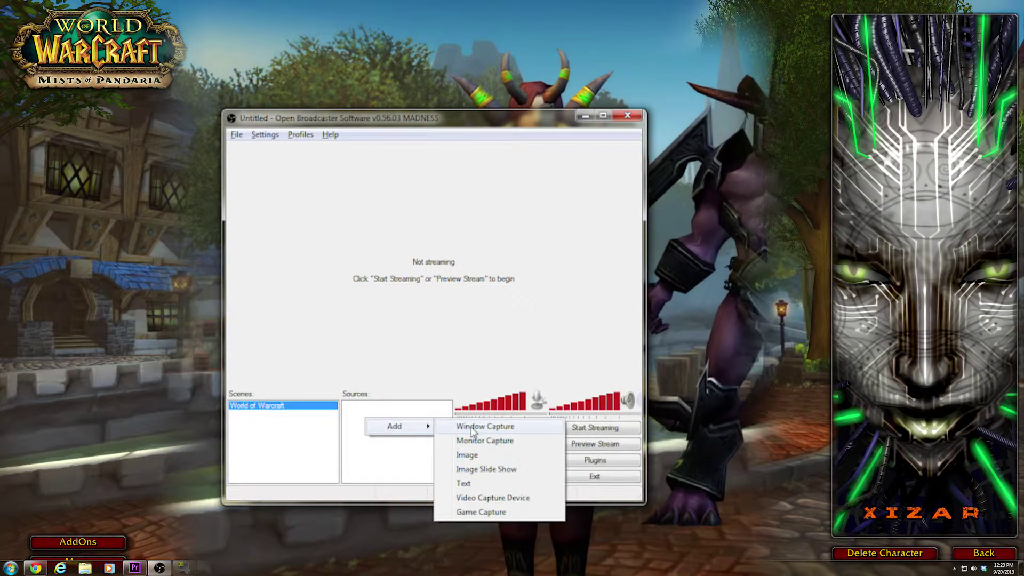
left_click(481, 514)
type("WoW")
key("Return")
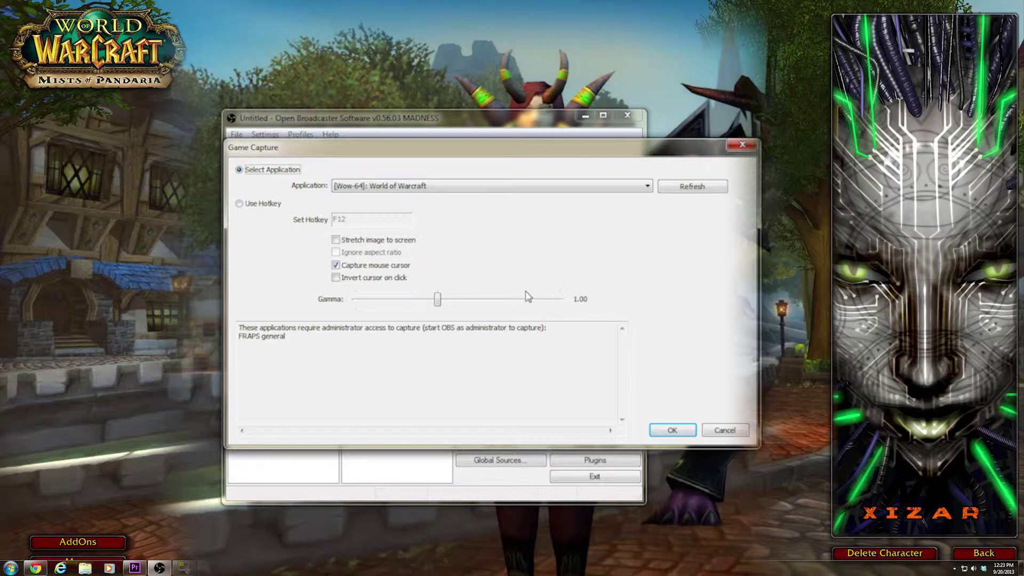
left_click(427, 185)
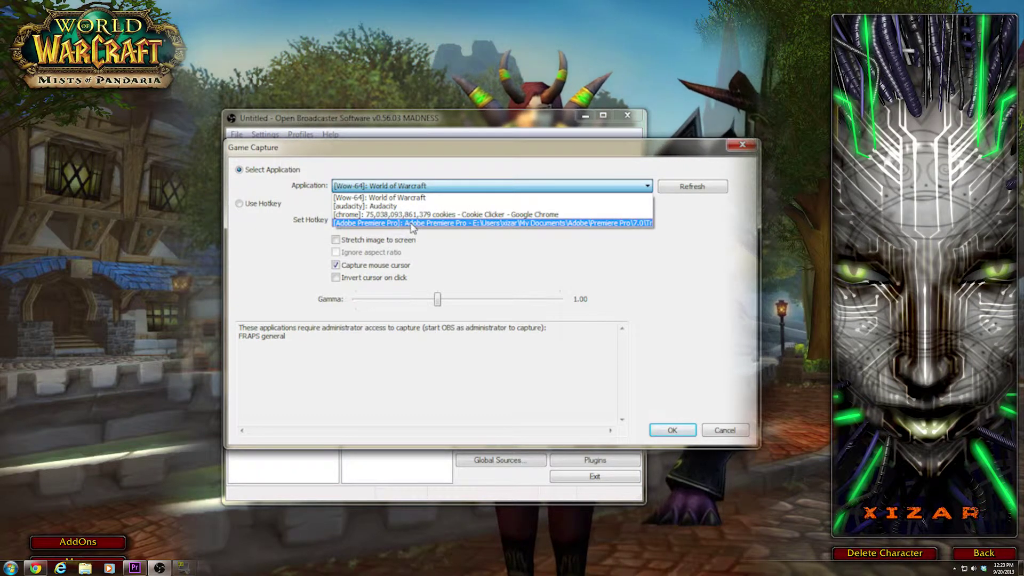
left_click(466, 168)
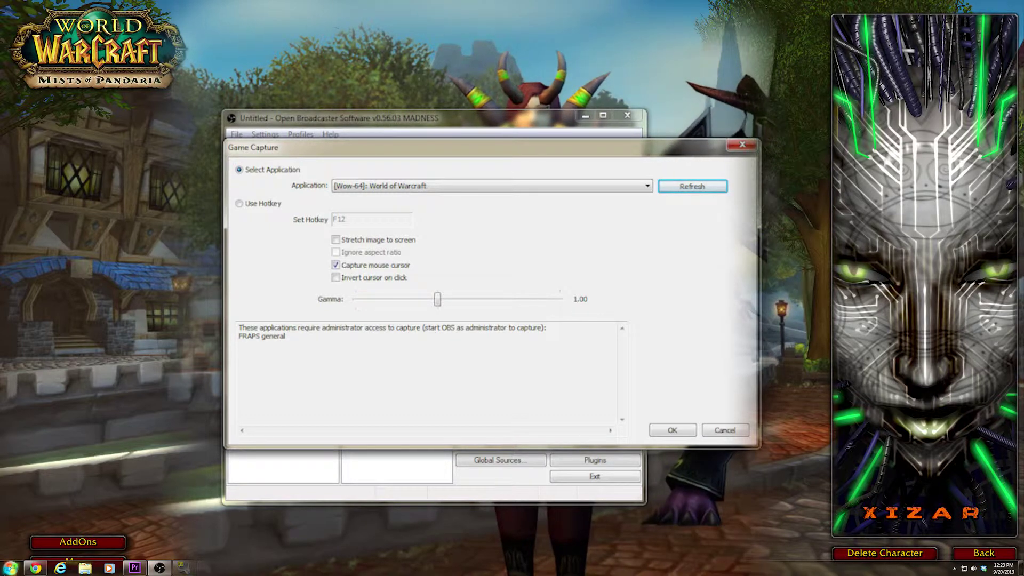
left_click(60, 568)
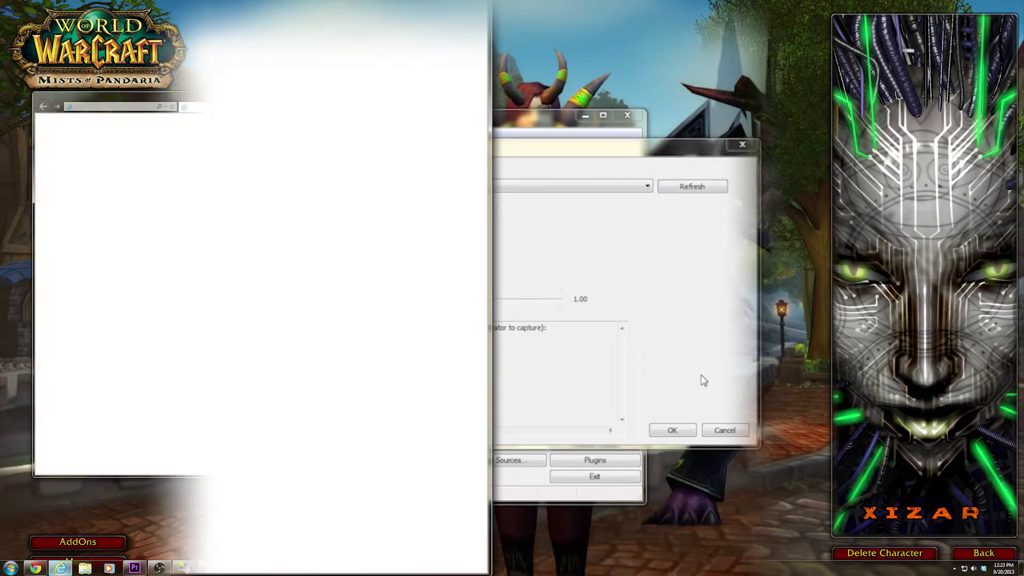
left_click(613, 163)
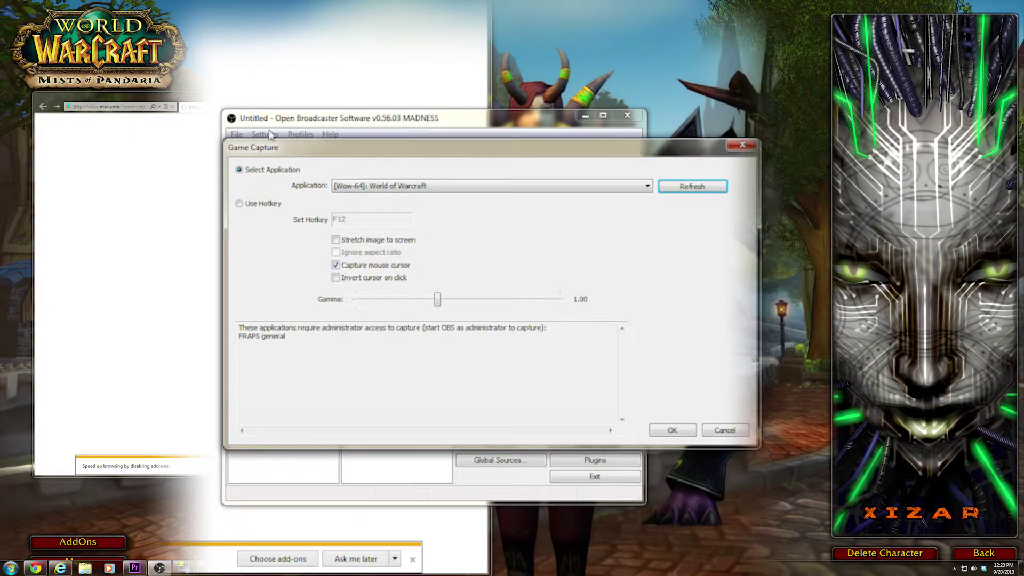
left_click(675, 191)
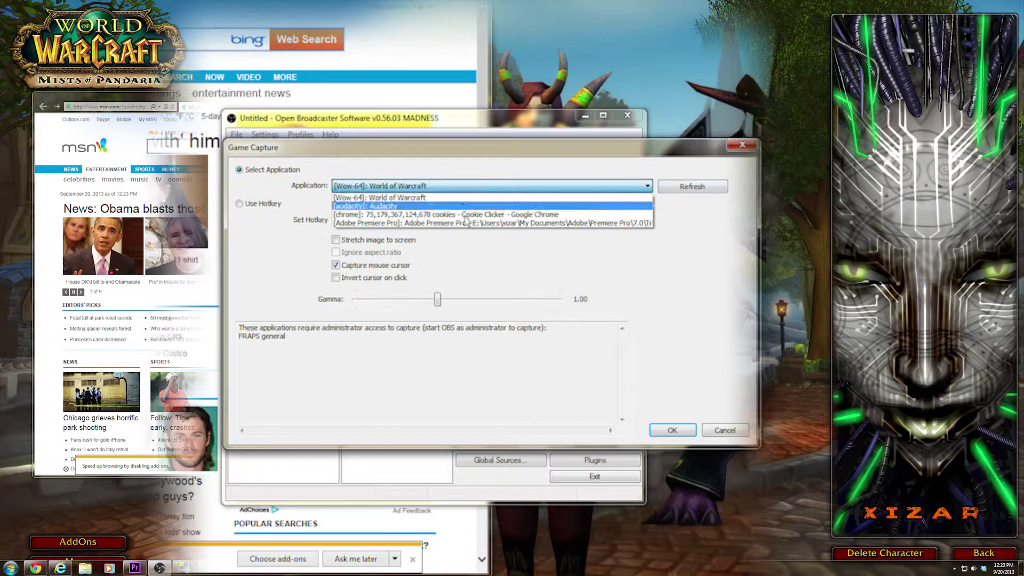
left_click(664, 189)
left_click(688, 186)
left_click(608, 187)
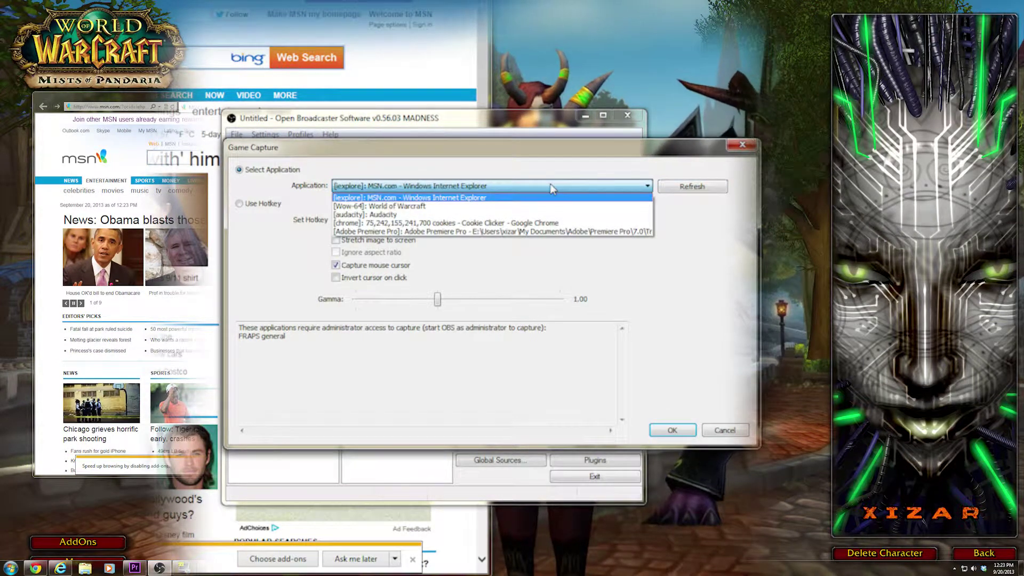
left_click(541, 166)
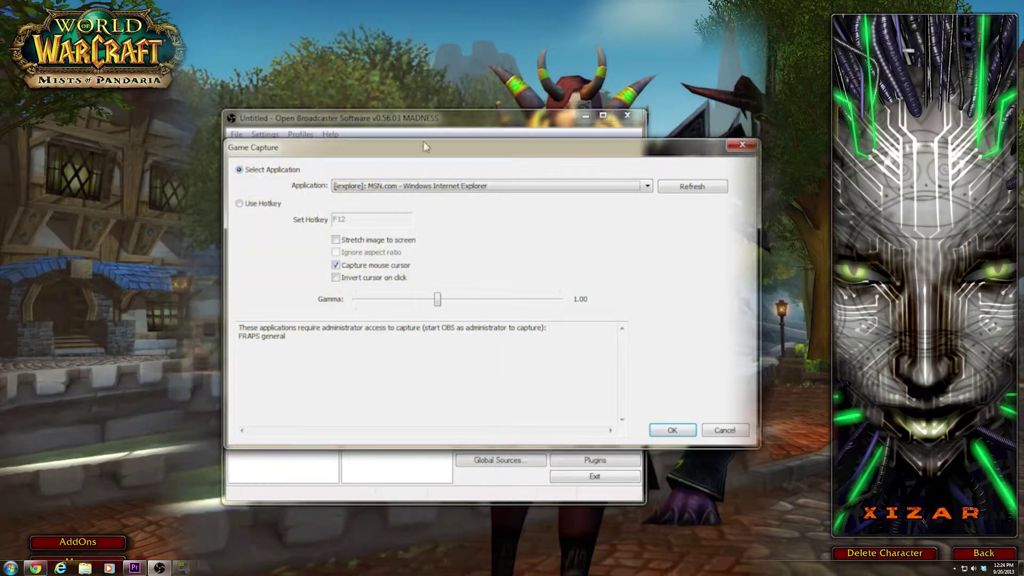
left_click(436, 190)
left_click(475, 186)
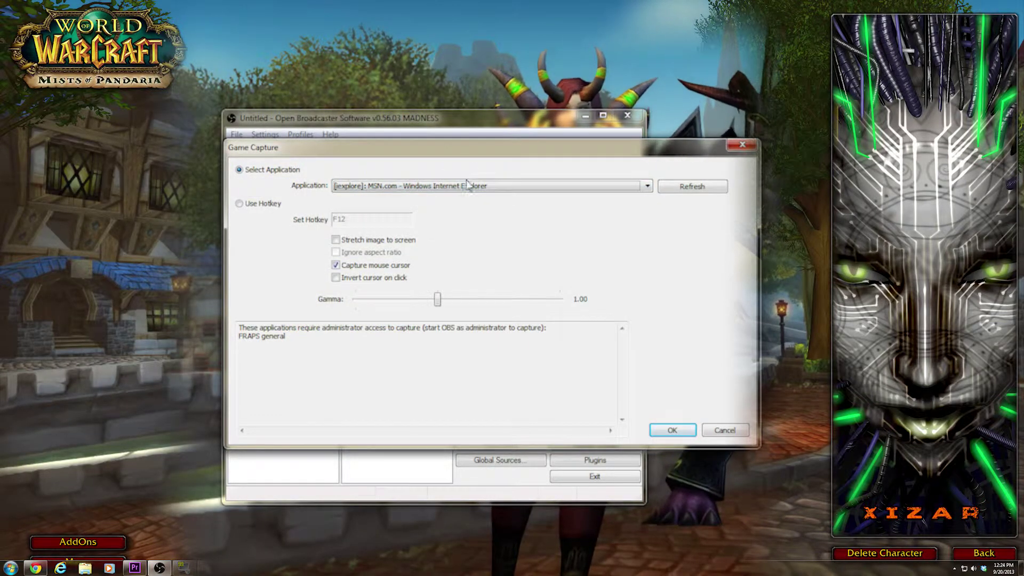
left_click(472, 187)
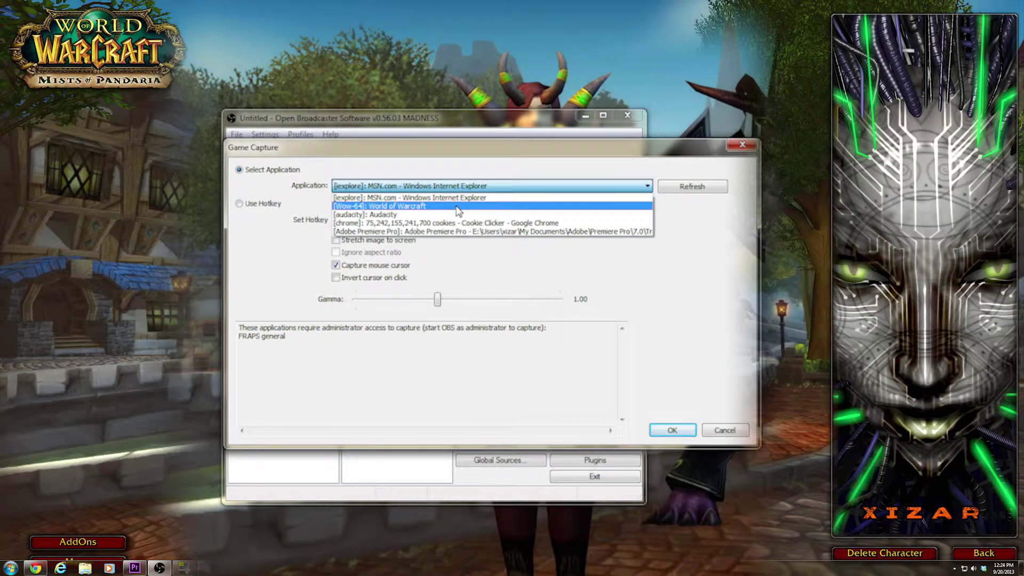
left_click(457, 207)
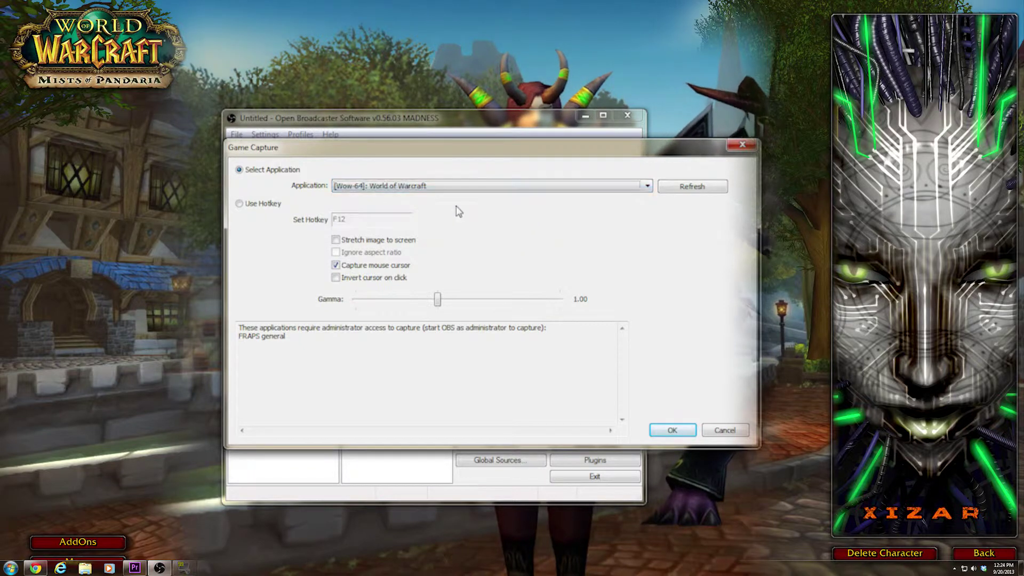
Step: Confirm the Game Capture source, start Preview Stream, and minimize OBS to view the game
left_click(673, 430)
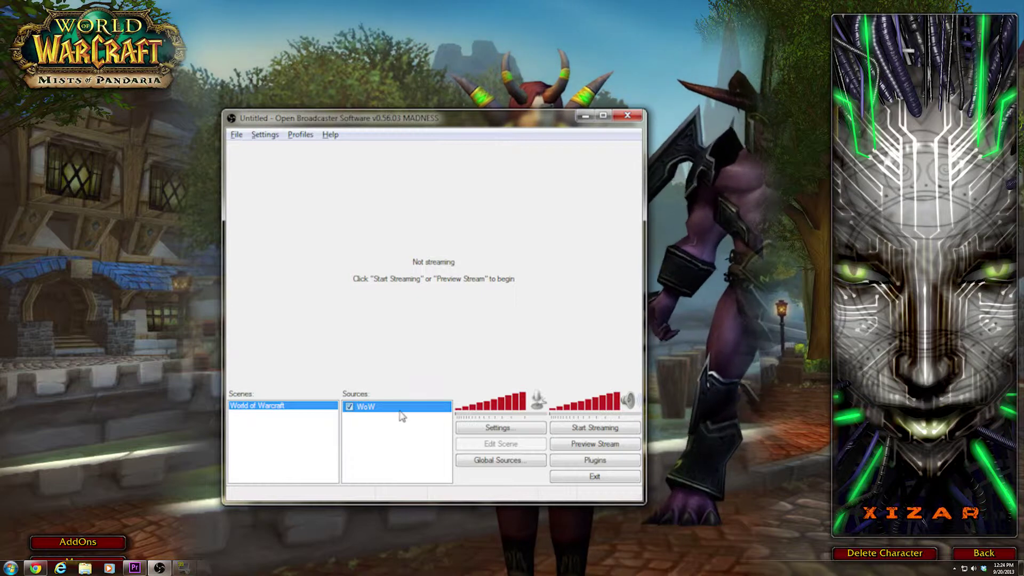
left_click(594, 444)
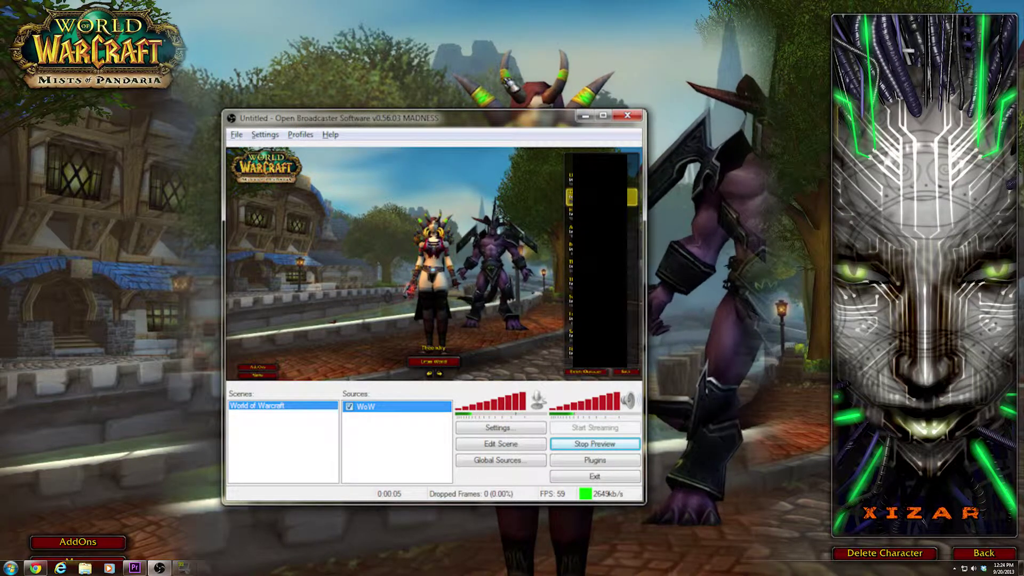
left_click(585, 116)
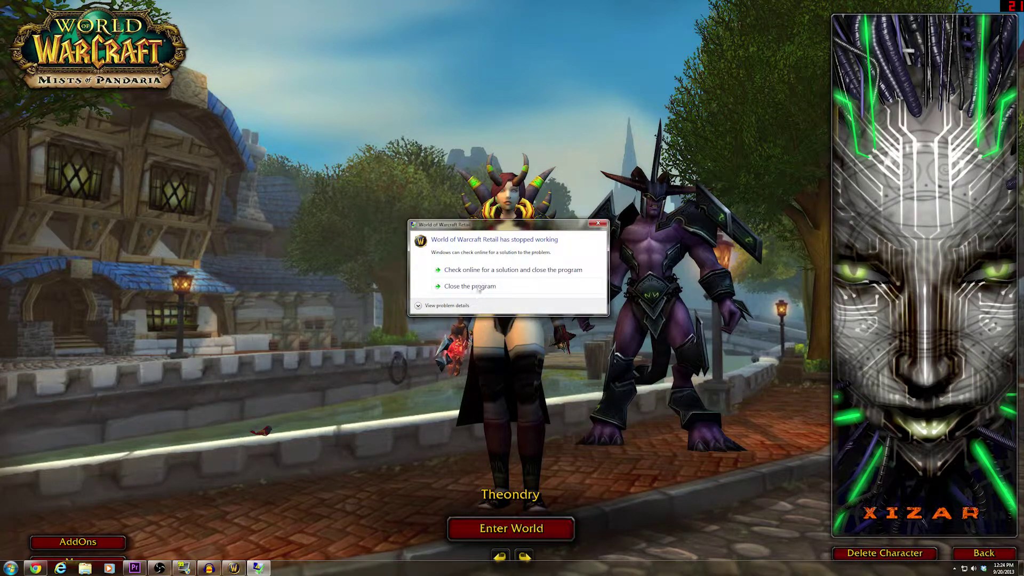
Step: Close the crashed World of Warcraft, stop the OBS preview, and move the window to centre
left_click(477, 286)
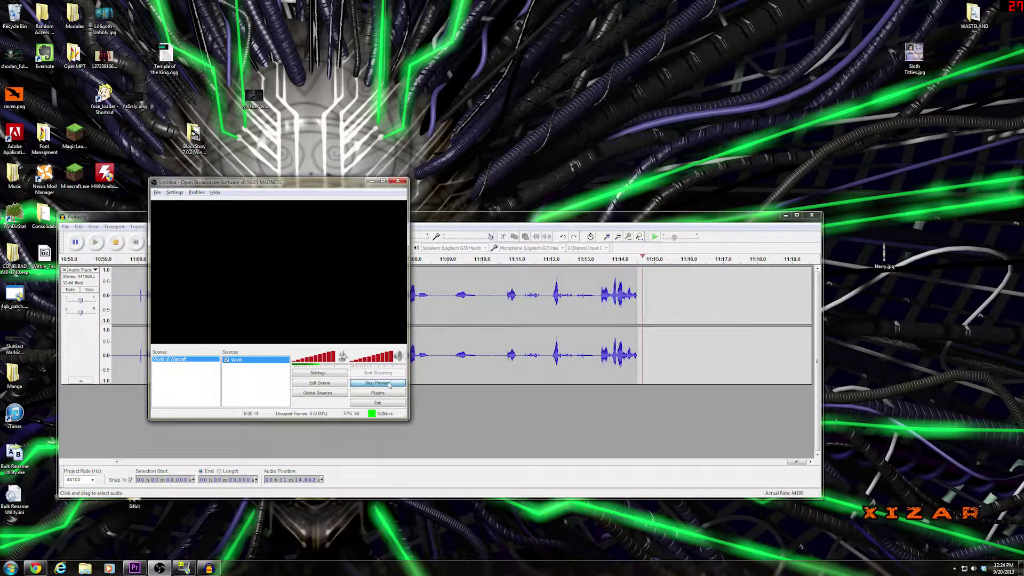
left_click(367, 384)
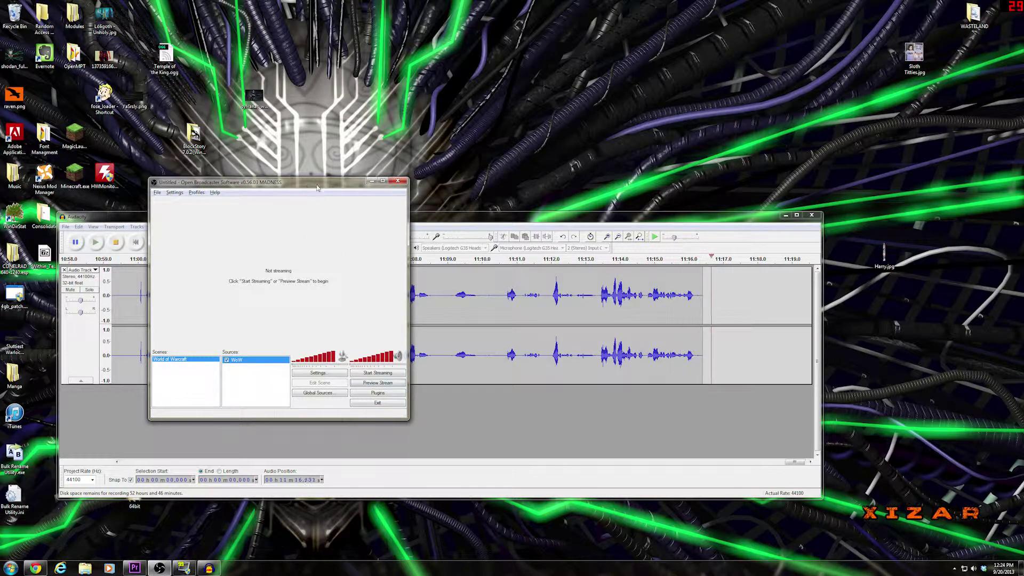
left_click_drag(310, 187, 434, 169)
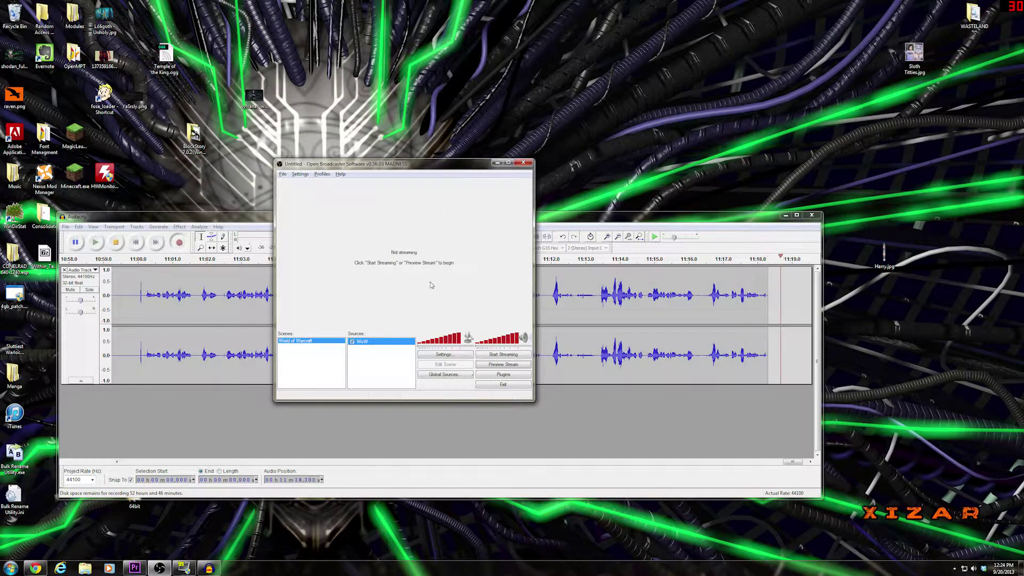